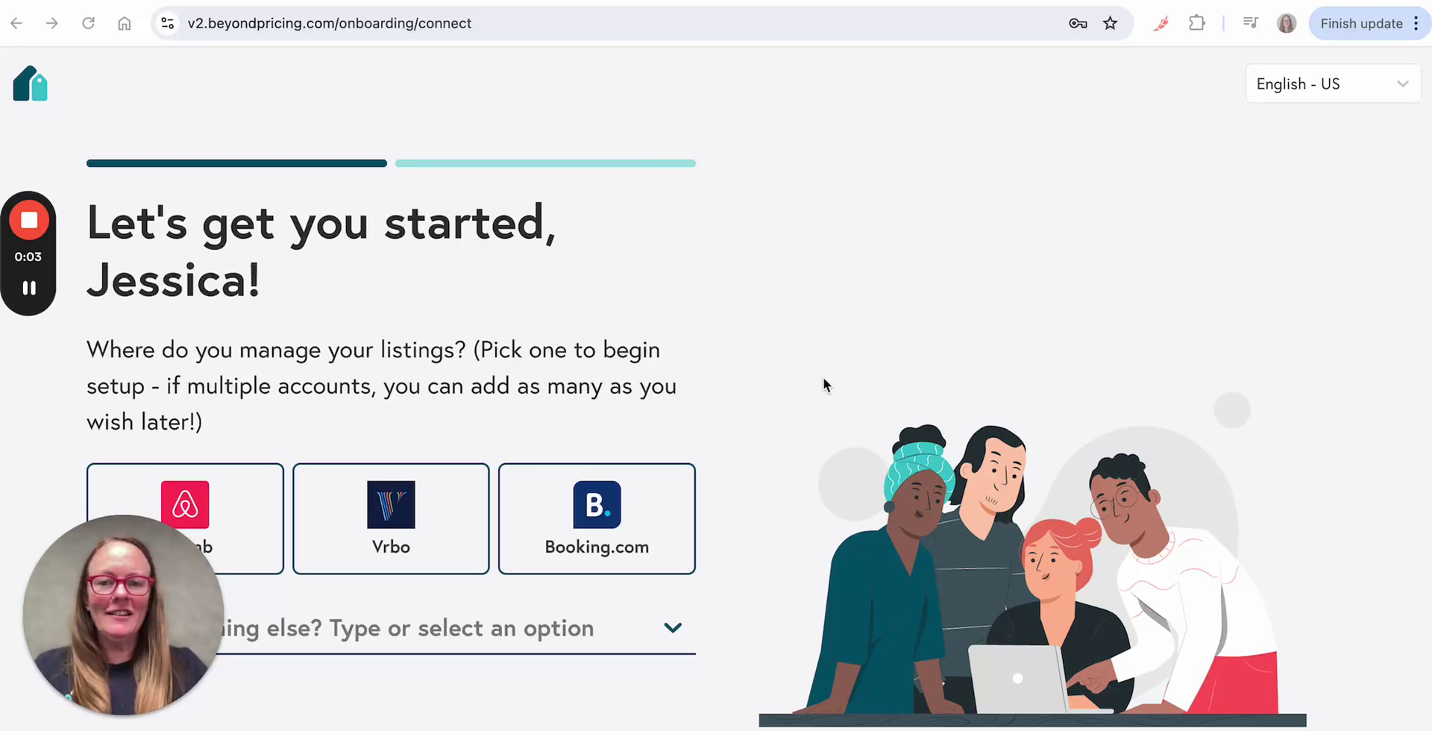
Step: Scroll through the onboarding page listing the Airbnb, Vrbo and Booking.com platform options
scroll(801, 395, down, 2)
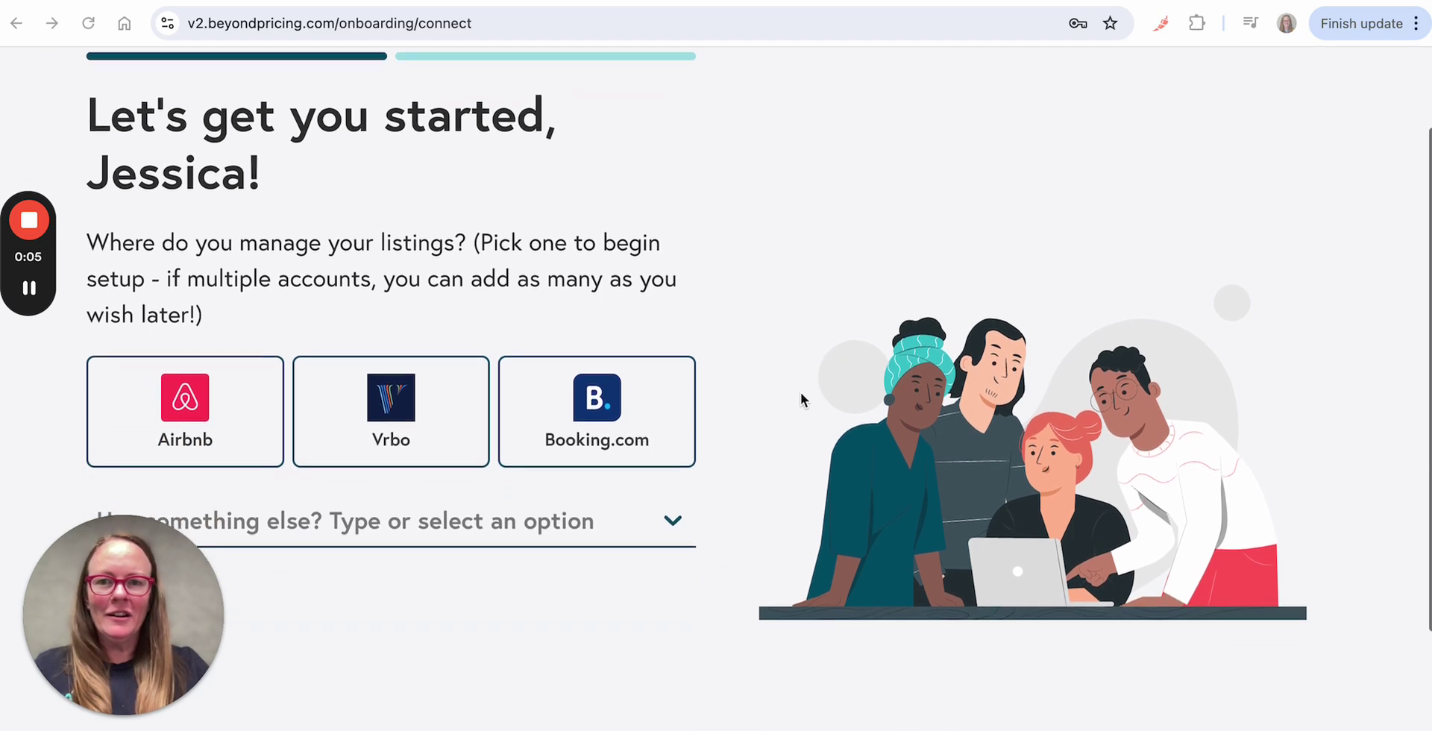
scroll(800, 392, up, 2)
scroll(800, 392, down, 2)
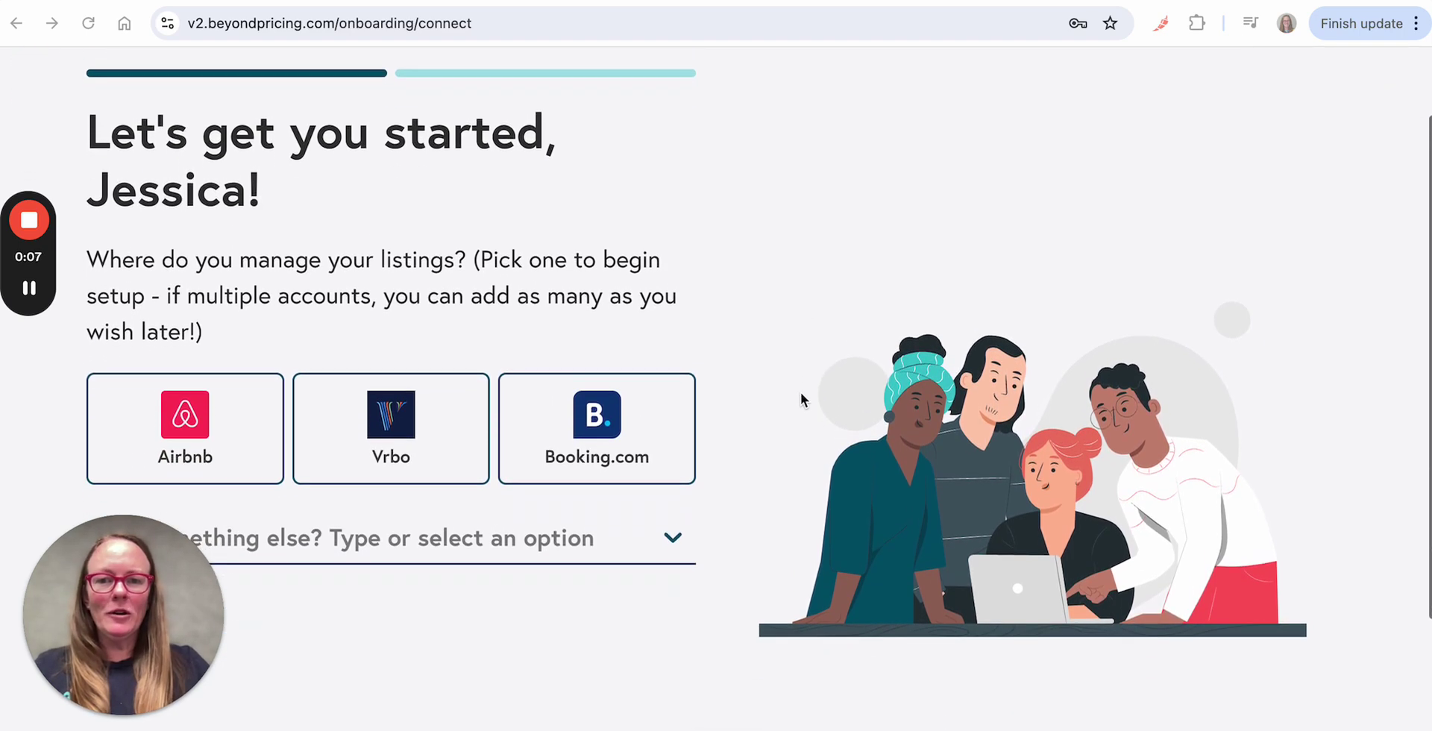
Step: Choose Booking.com and submit the Extranet username and password to request authorization
click(594, 431)
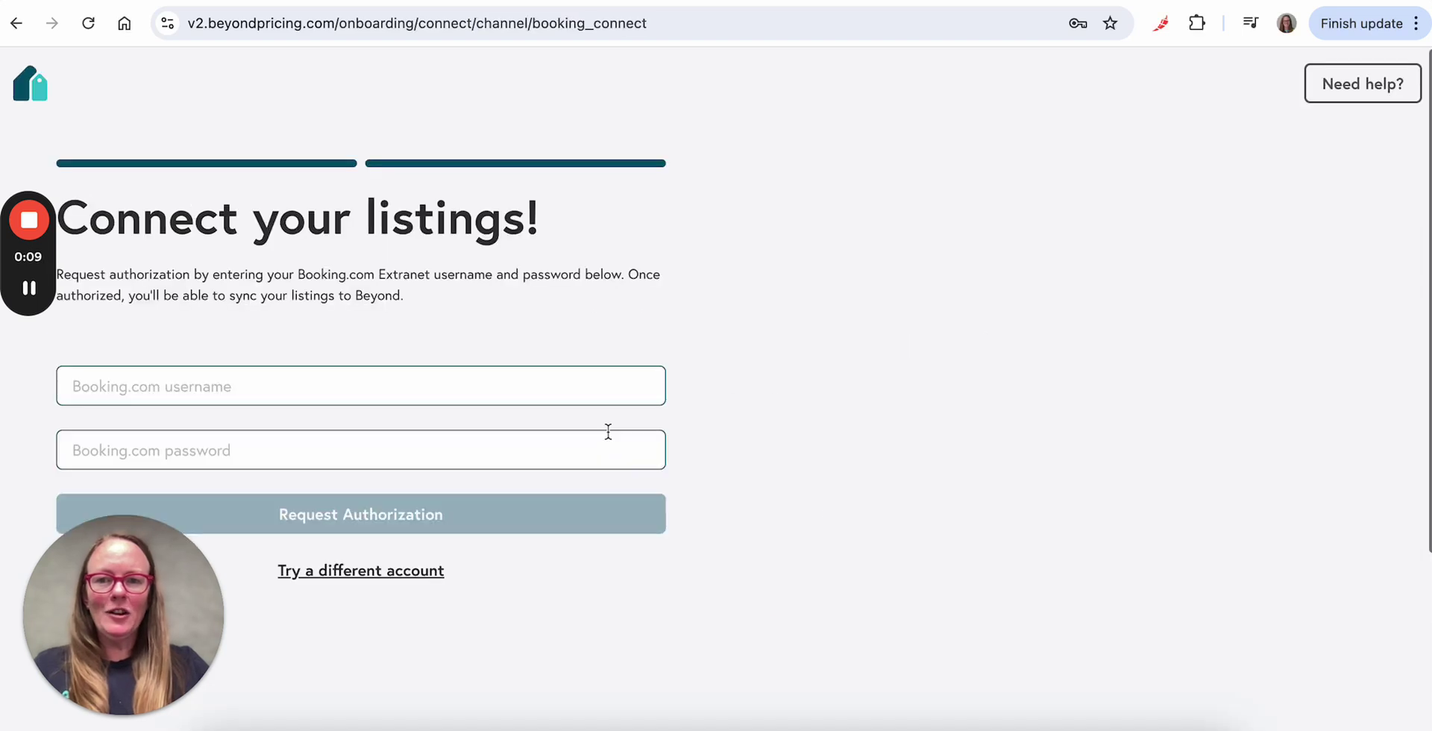
triple_click(478, 393)
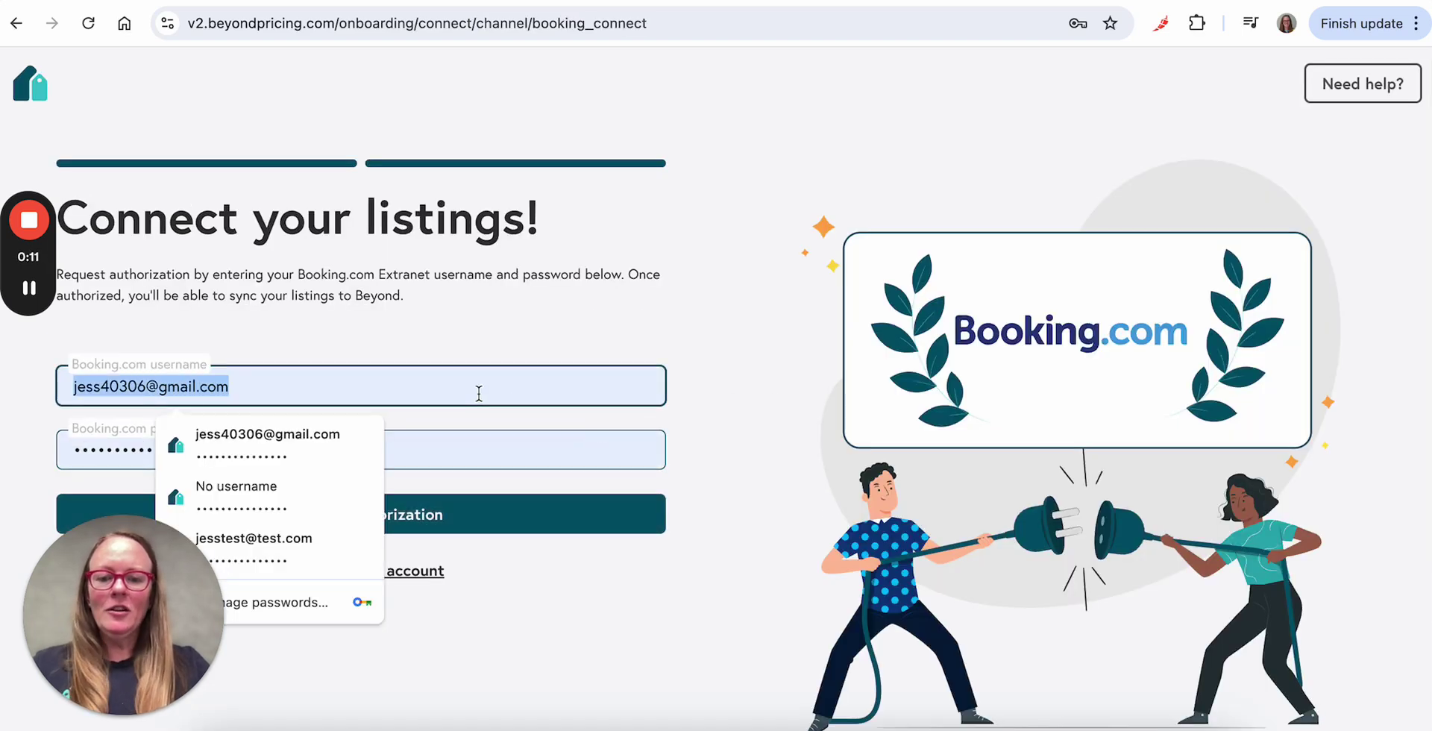
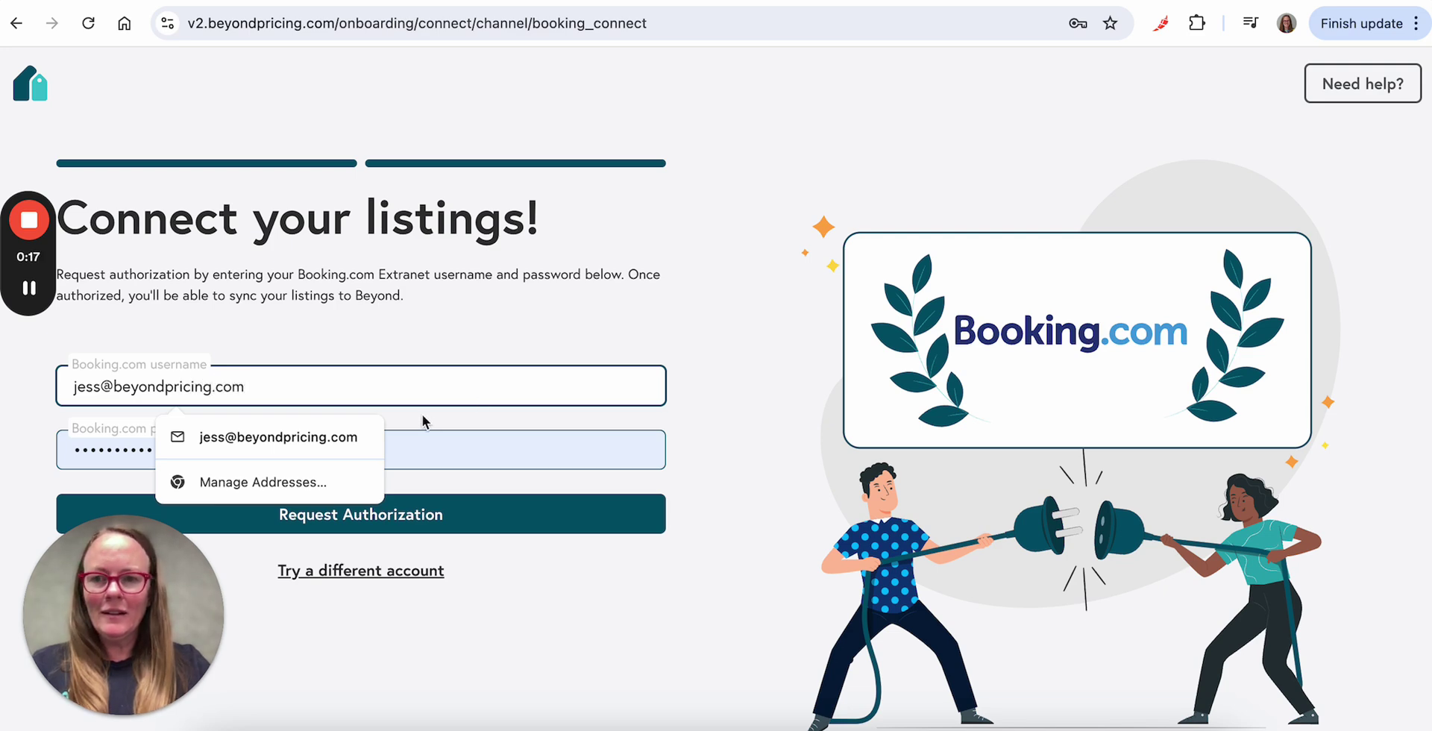
double_click(94, 462)
key(super+v)
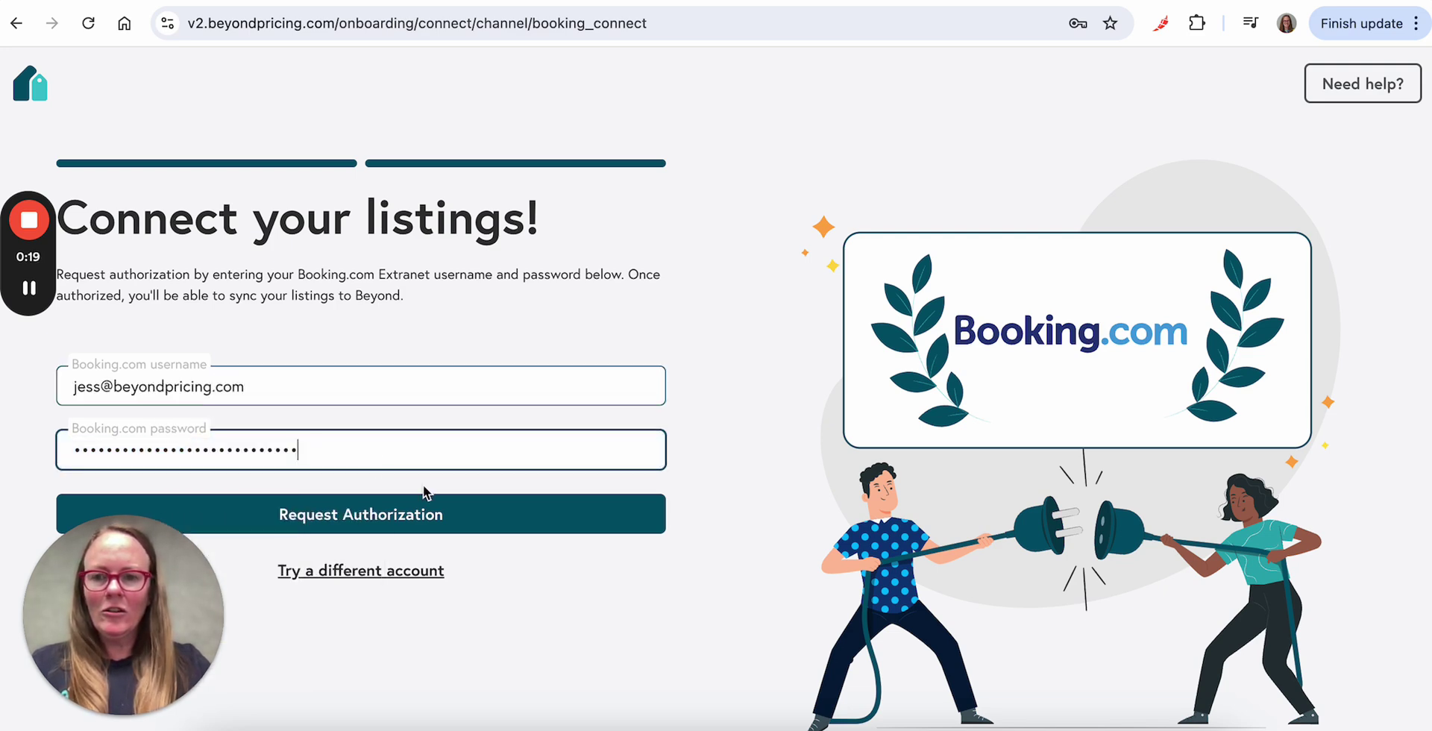
click(414, 526)
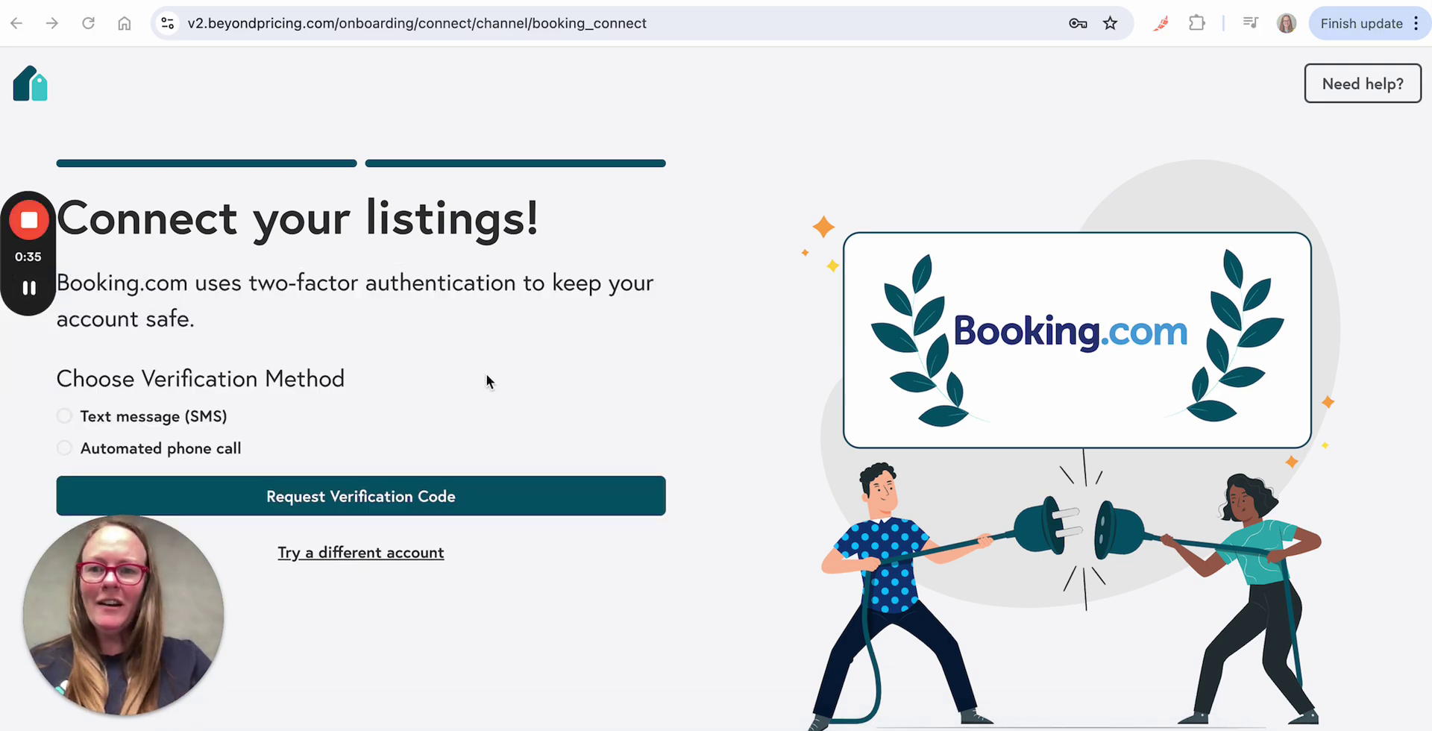
Step: Get a verification code by text message (SMS), enter it, and submit it
click(66, 418)
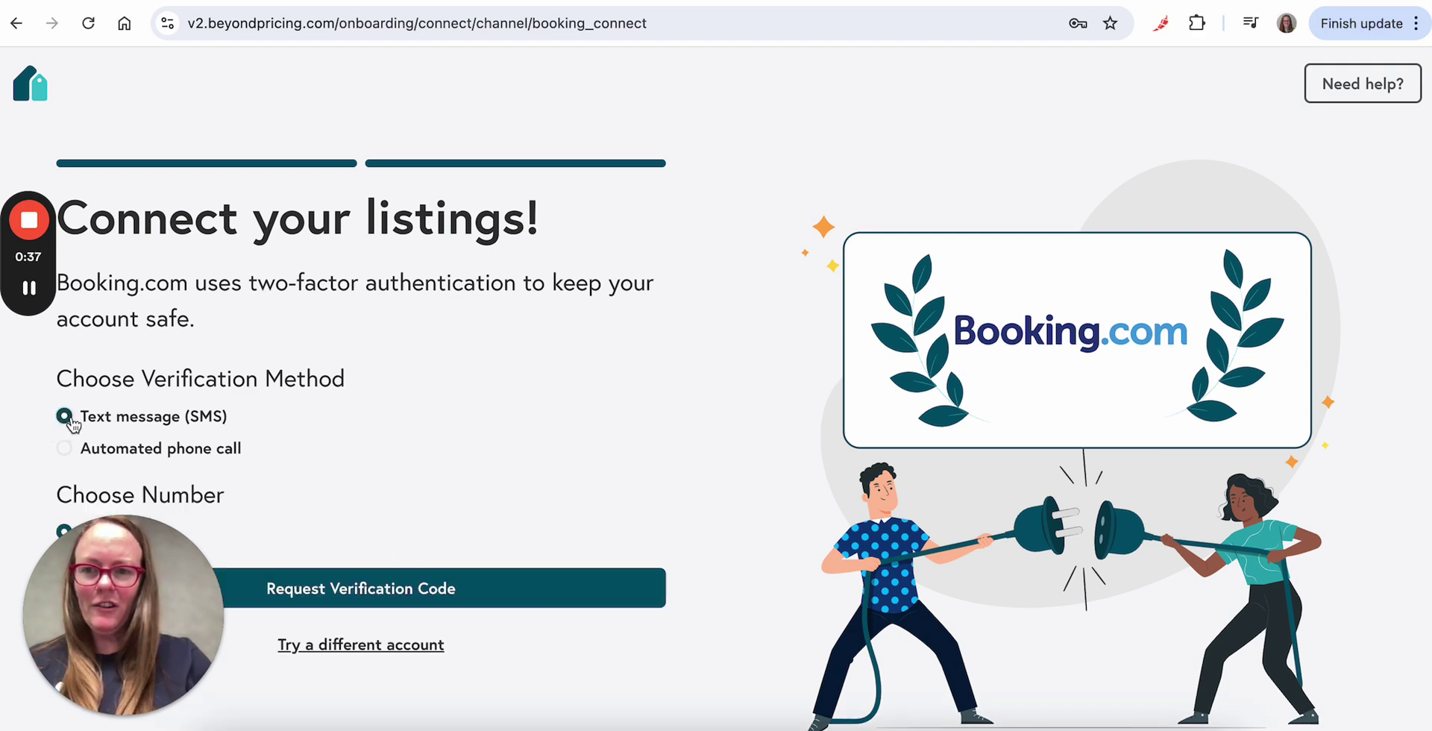
click(301, 591)
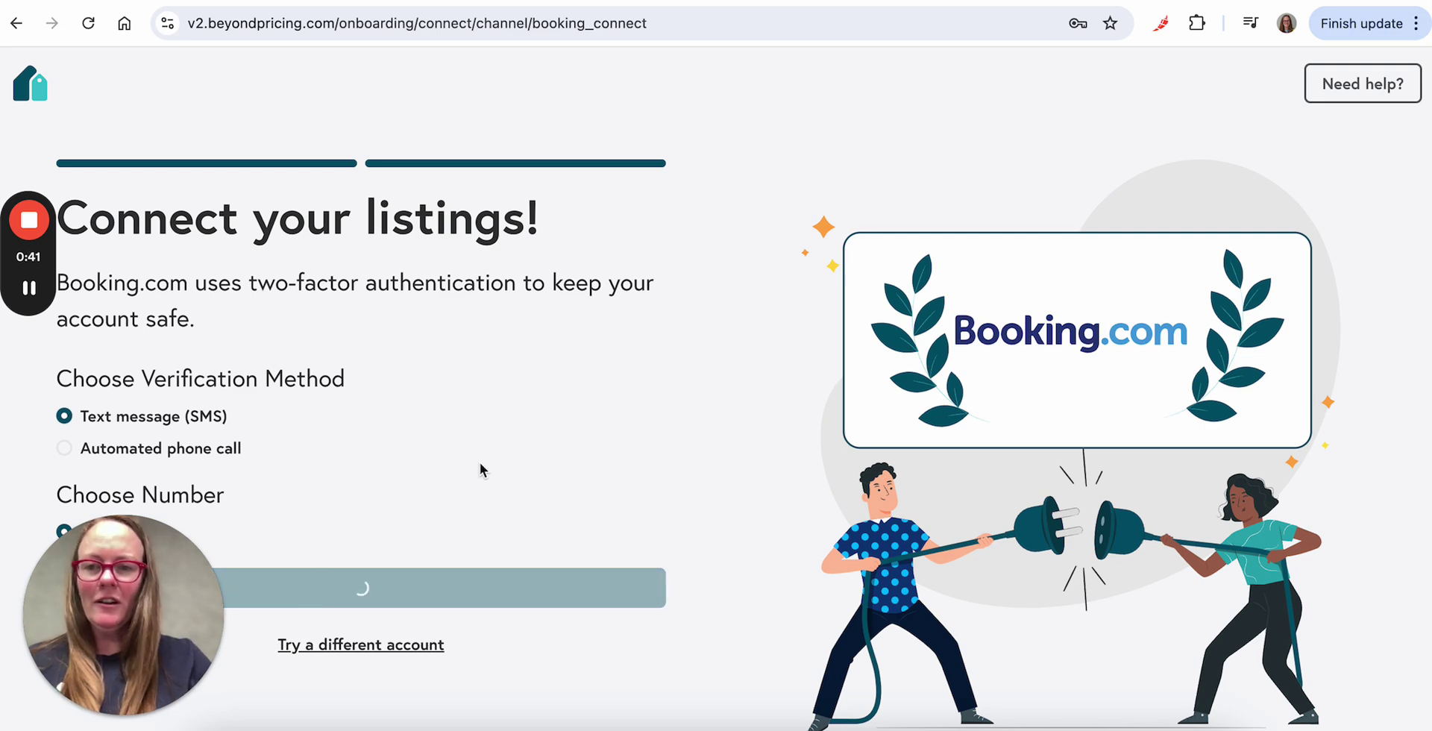
click(370, 283)
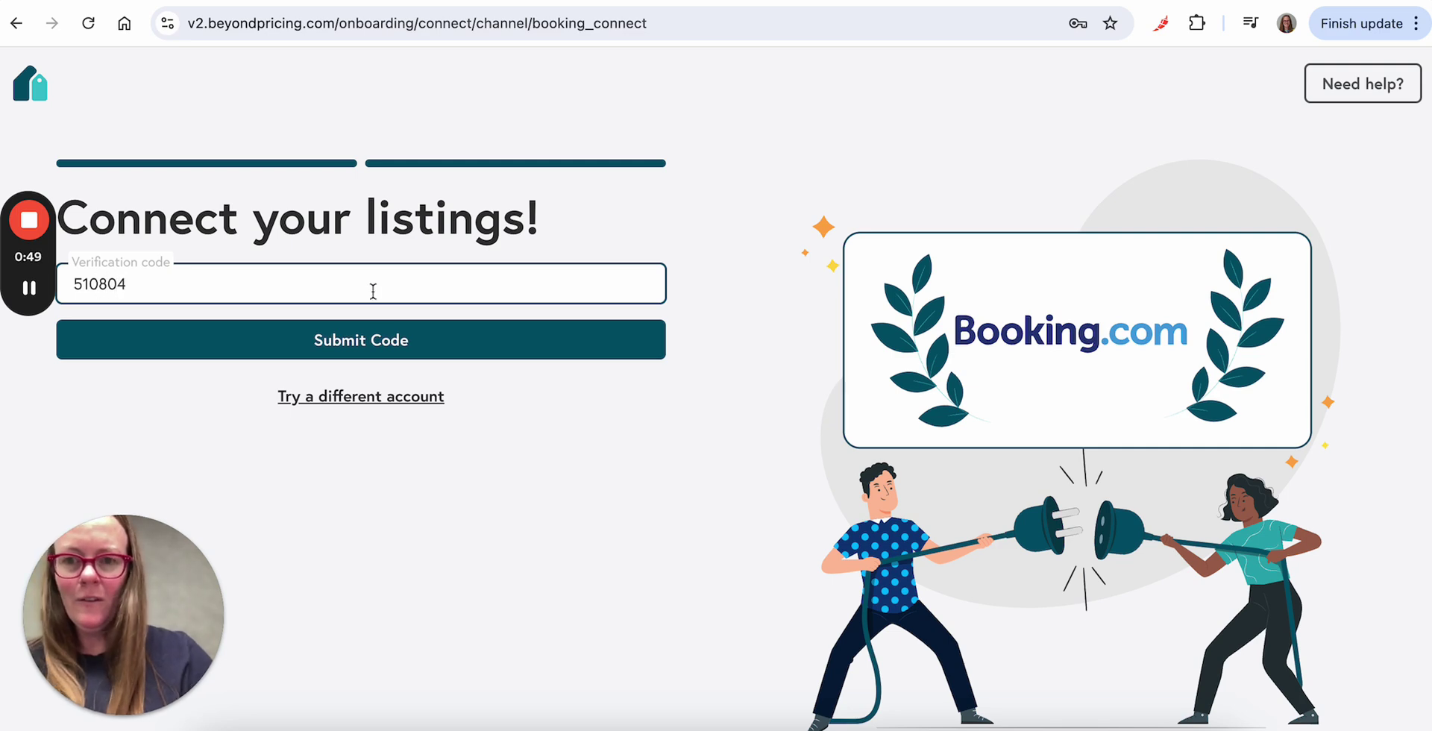
click(407, 338)
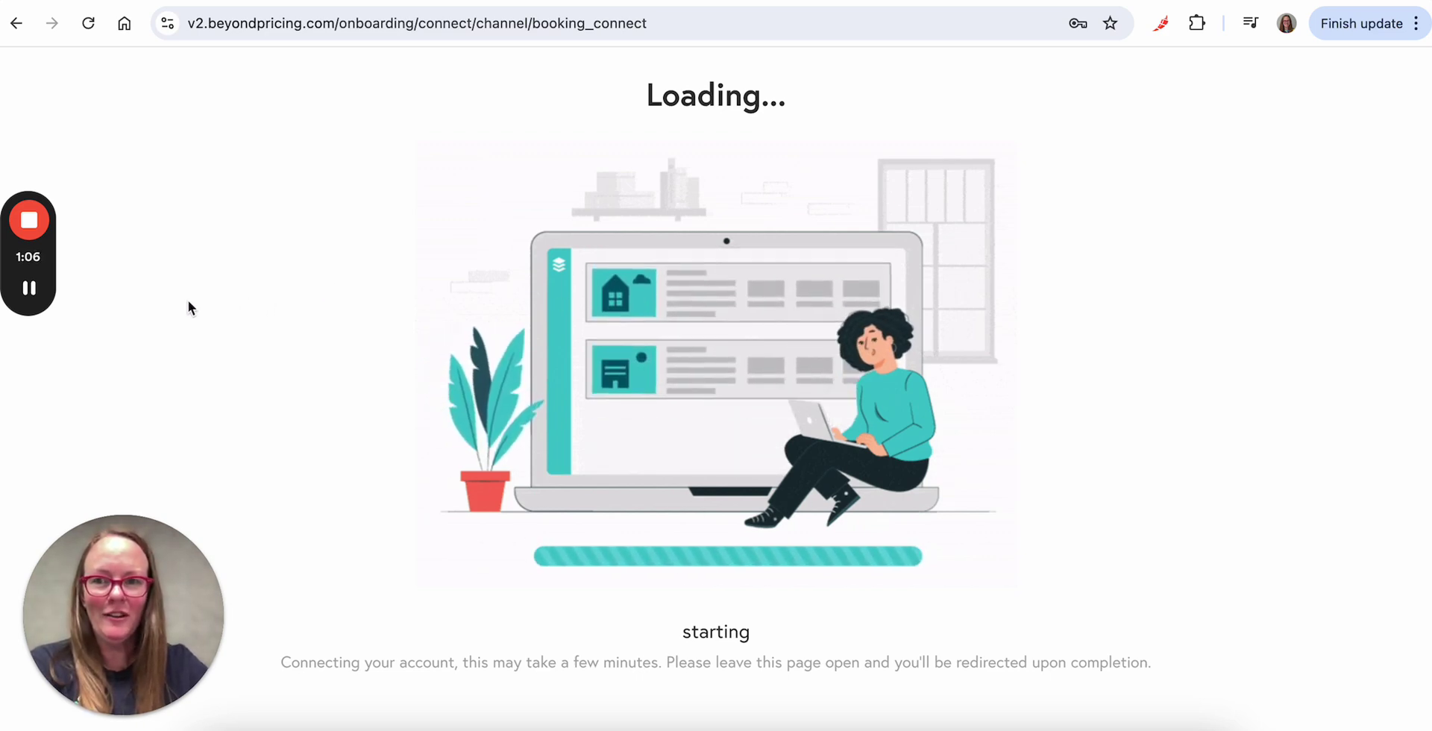
Step: Wait for the Booking.com listings to finish syncing into Beyond Pricing
mouse_move(29, 287)
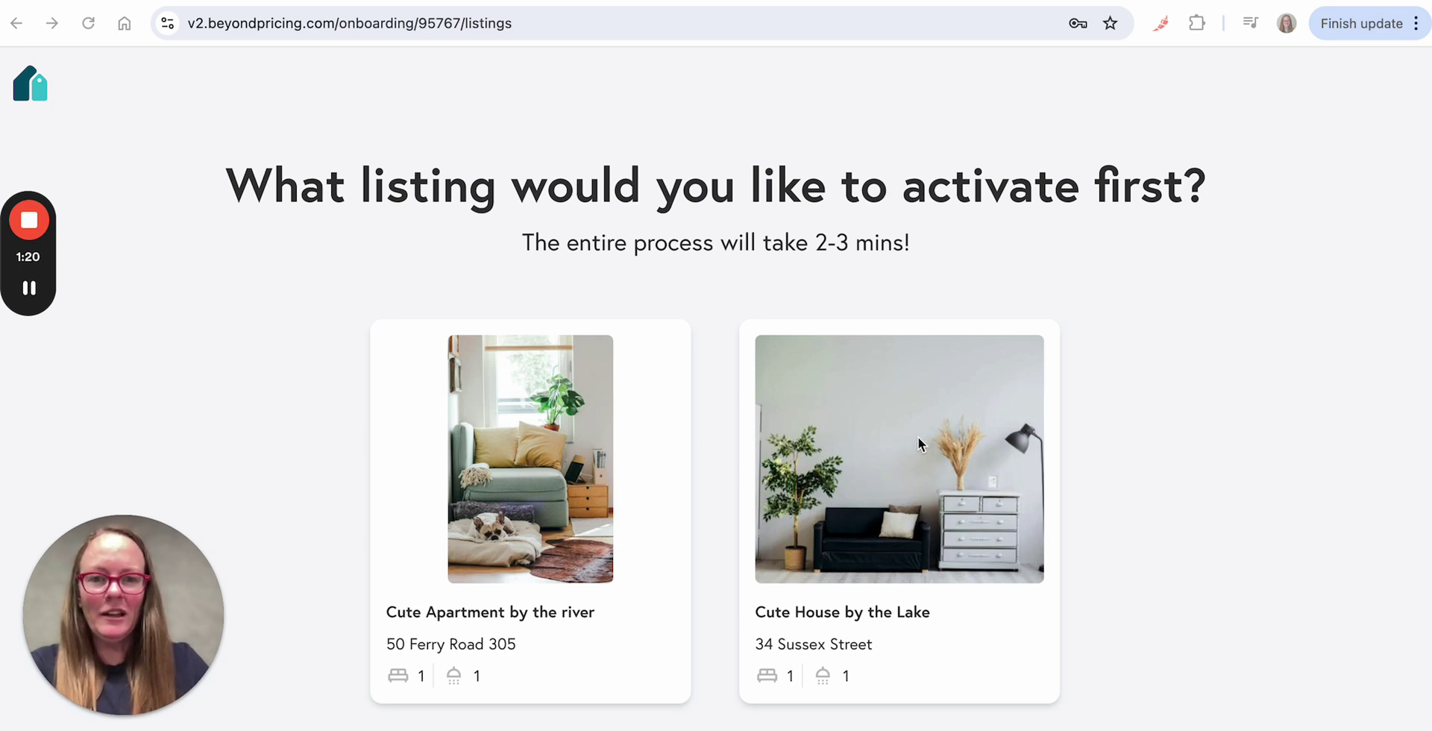
Step: Activate Cute House by the Lake first and confirm its minimum price at $504
click(909, 487)
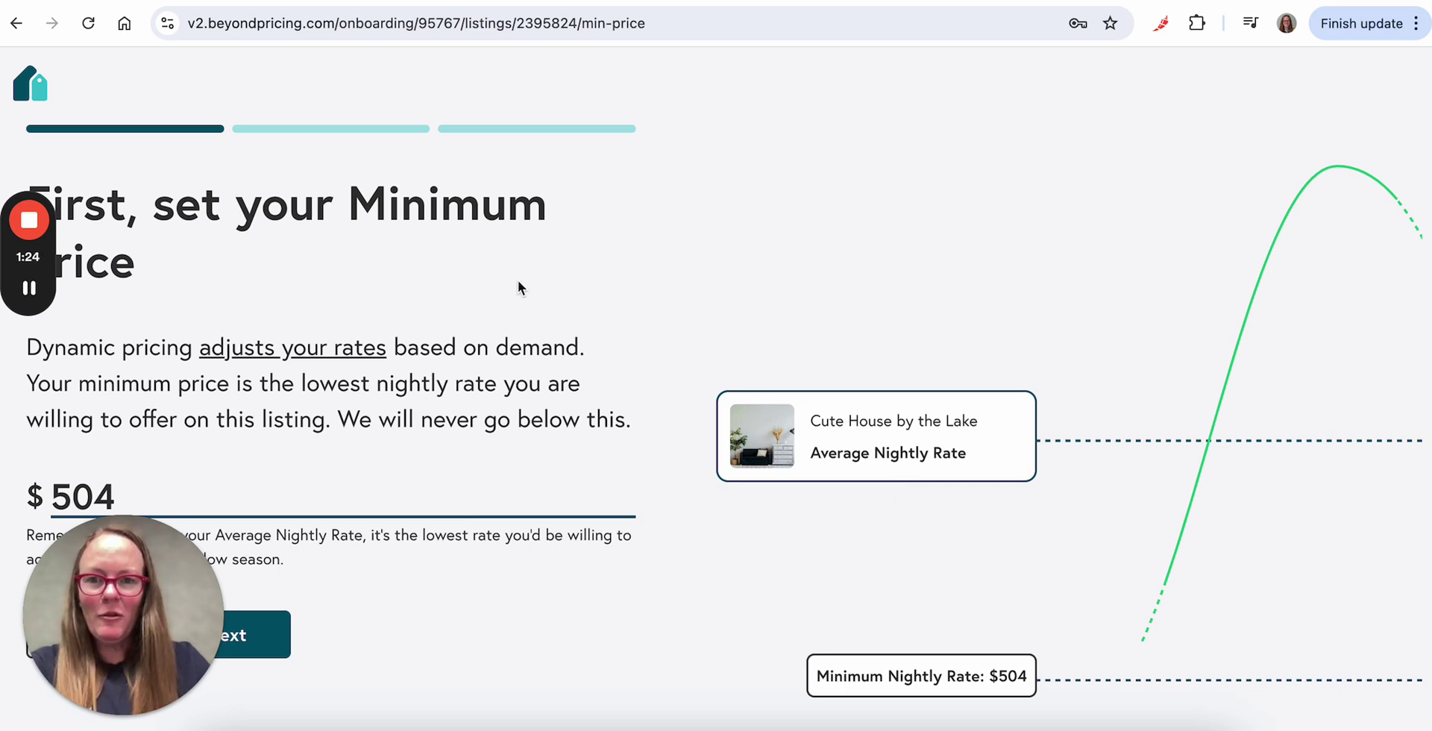
drag(123, 616, 1367, 632)
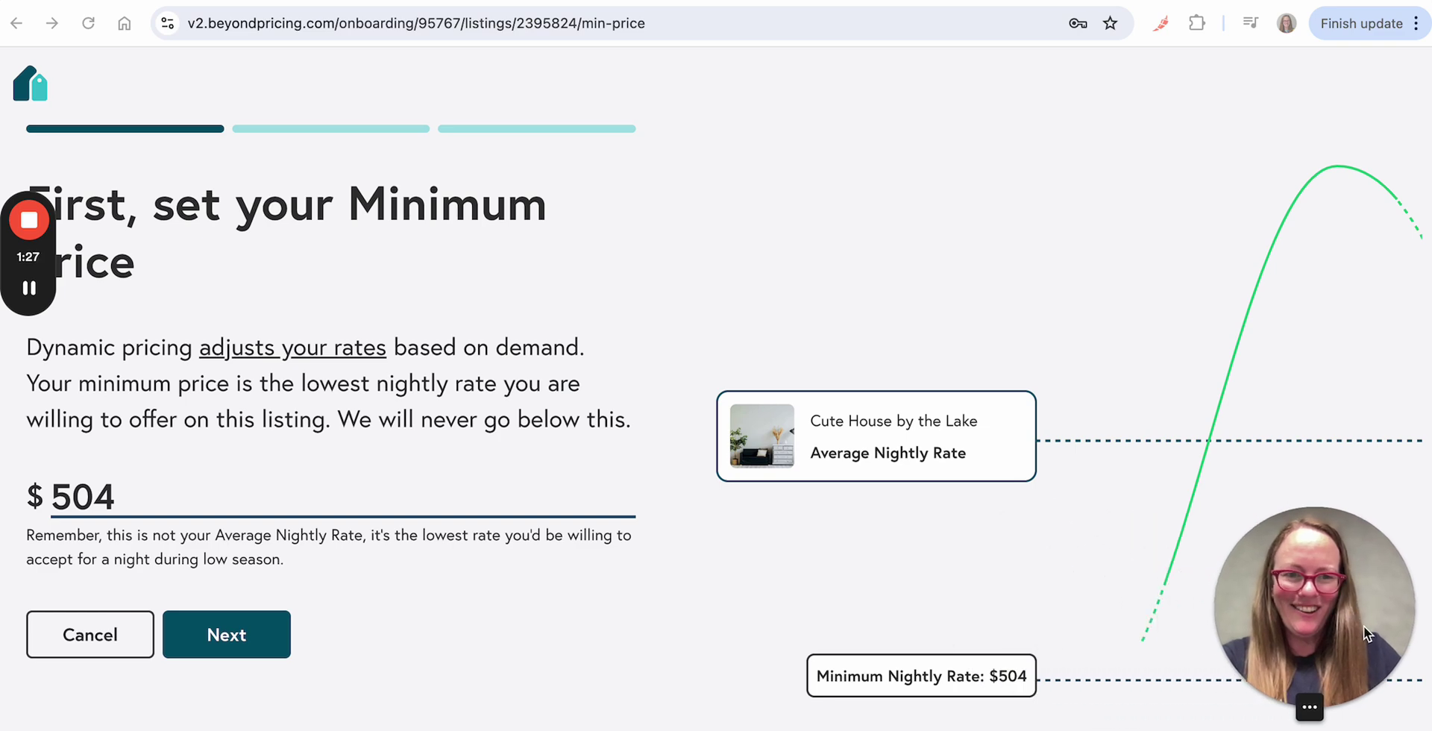
click(199, 490)
key(BackSpace)
key(BackSpace)
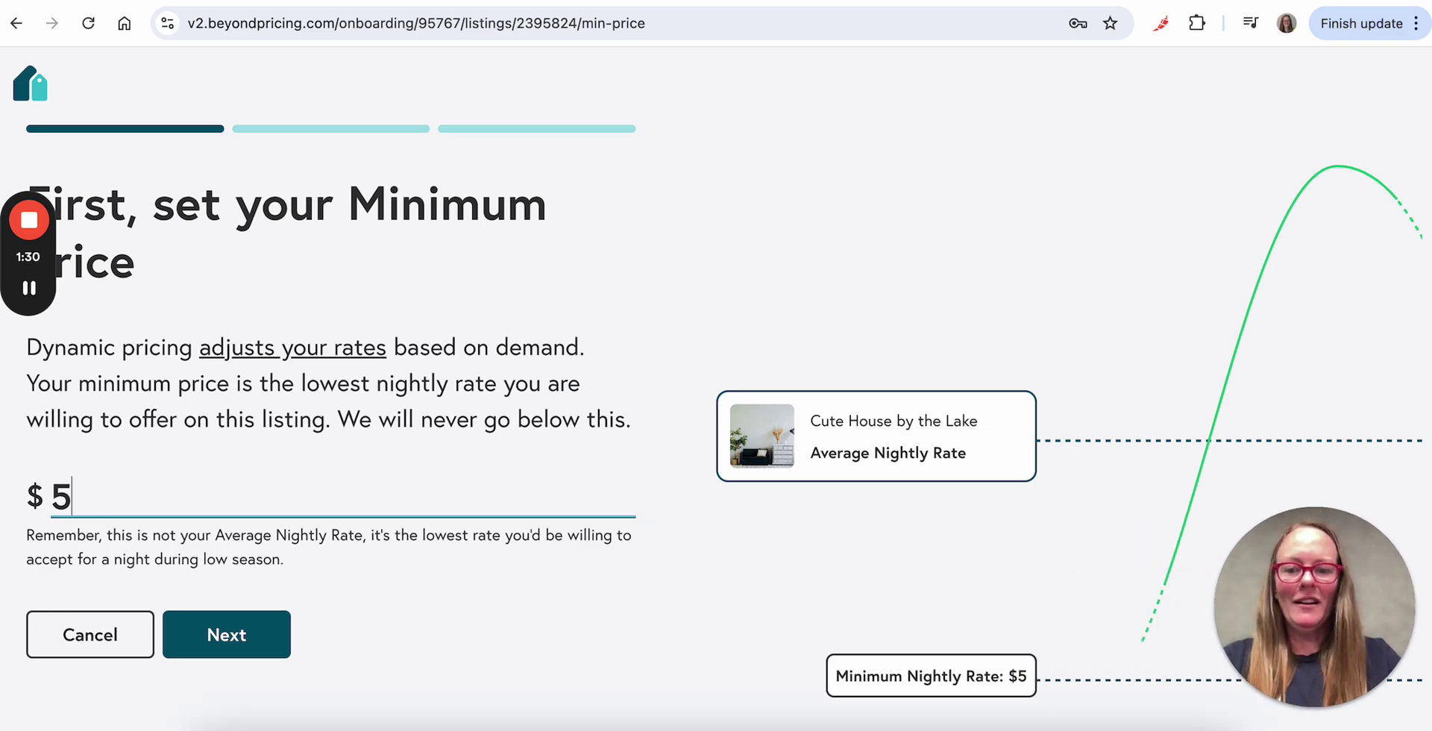
text(04)
click(216, 631)
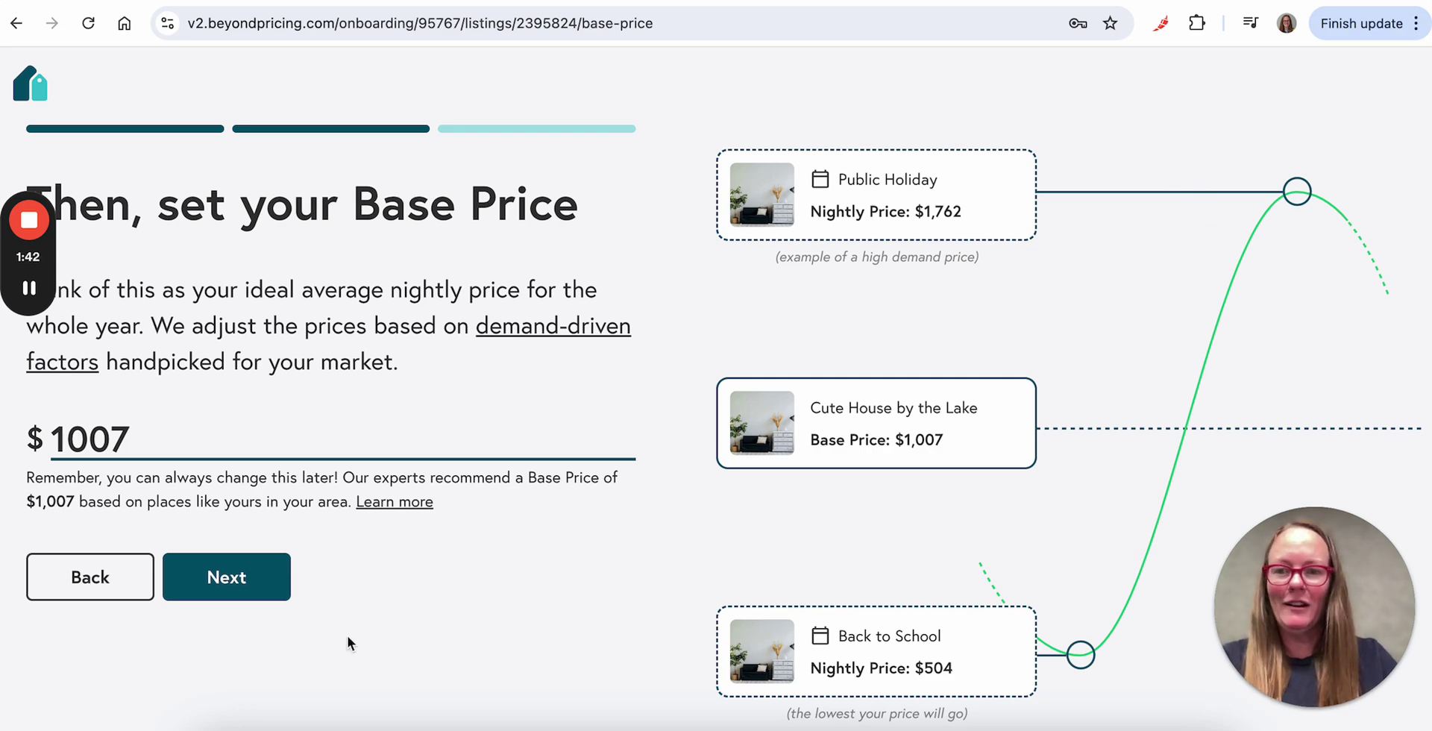
Step: Accept the $1,007 base price and save PayPal as the billing payment method
click(241, 589)
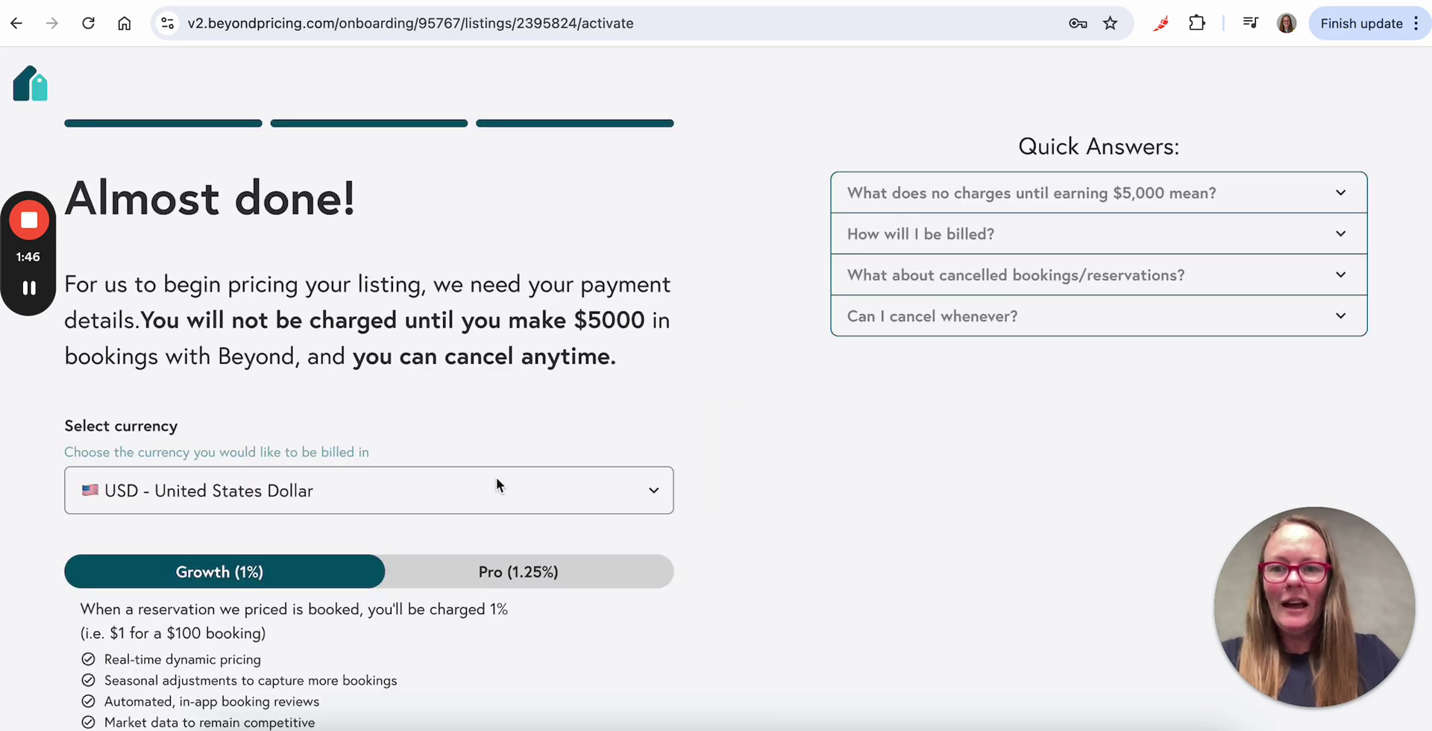
scroll(496, 481, down, 6)
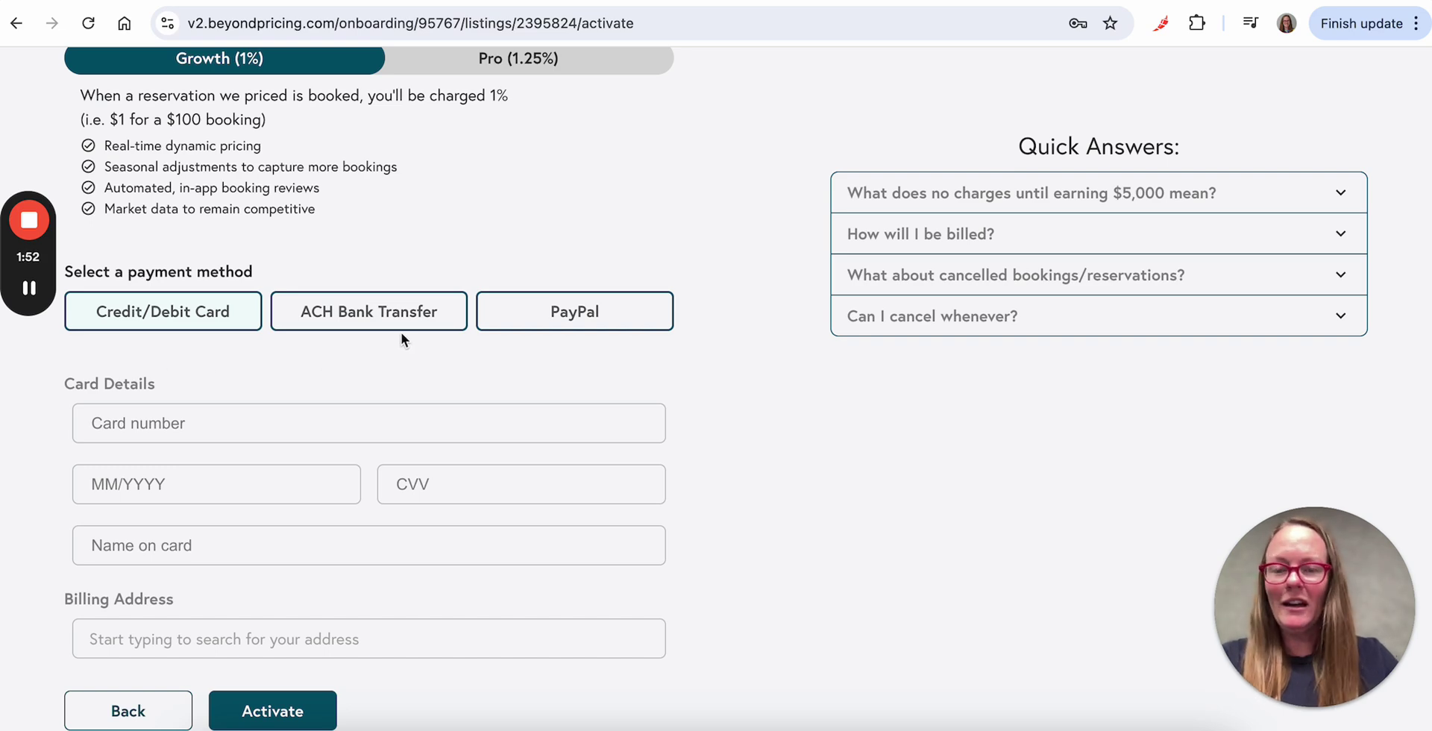
click(594, 315)
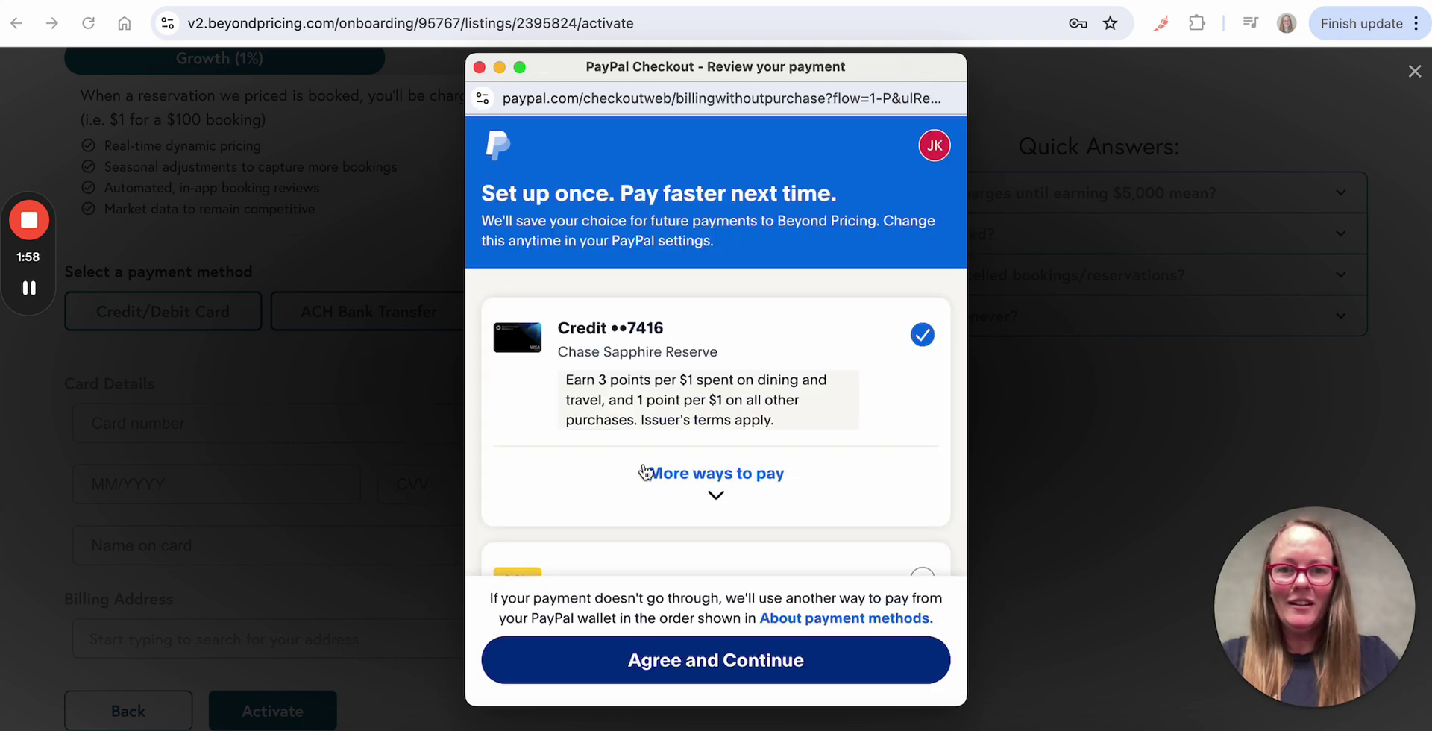
click(706, 667)
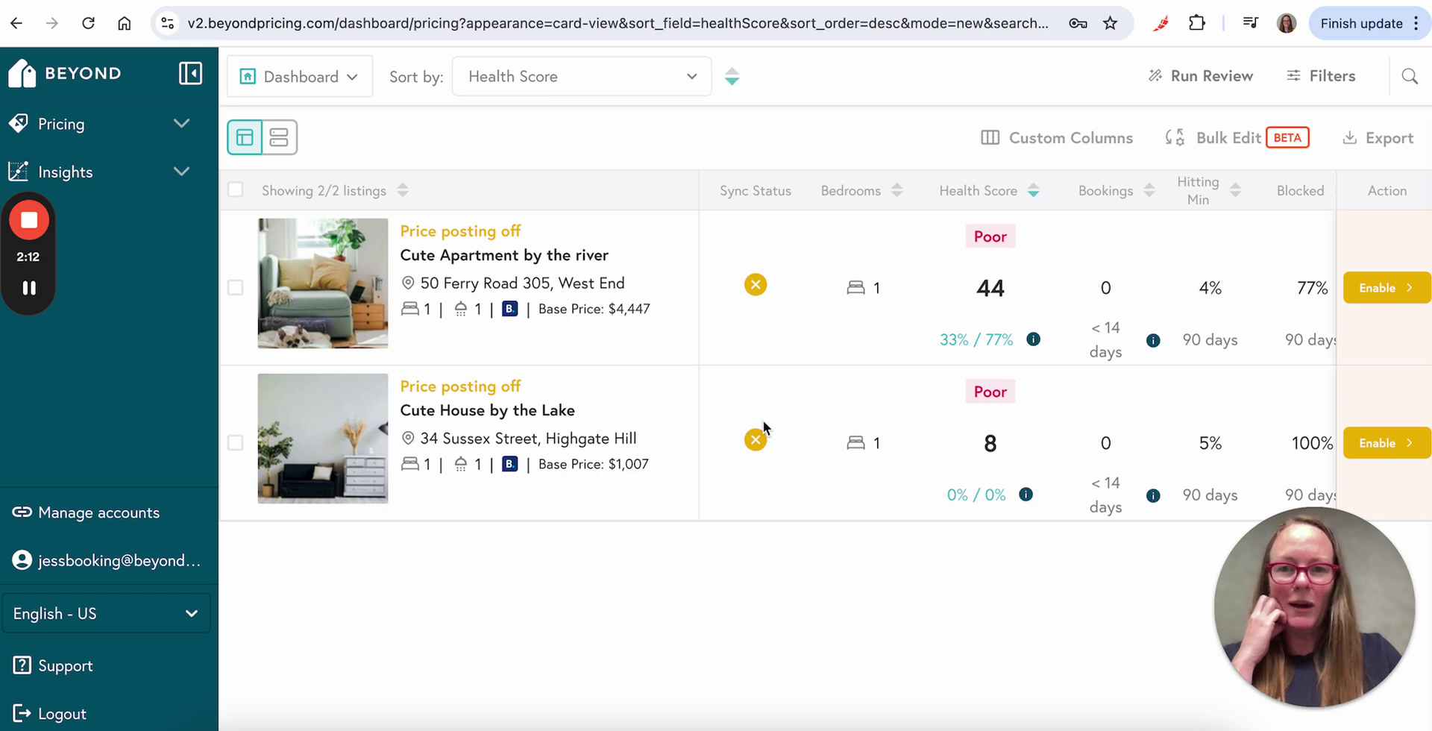
Step: Enable price posting in Cute House by the Lake's rates panel and activate it
click(1384, 445)
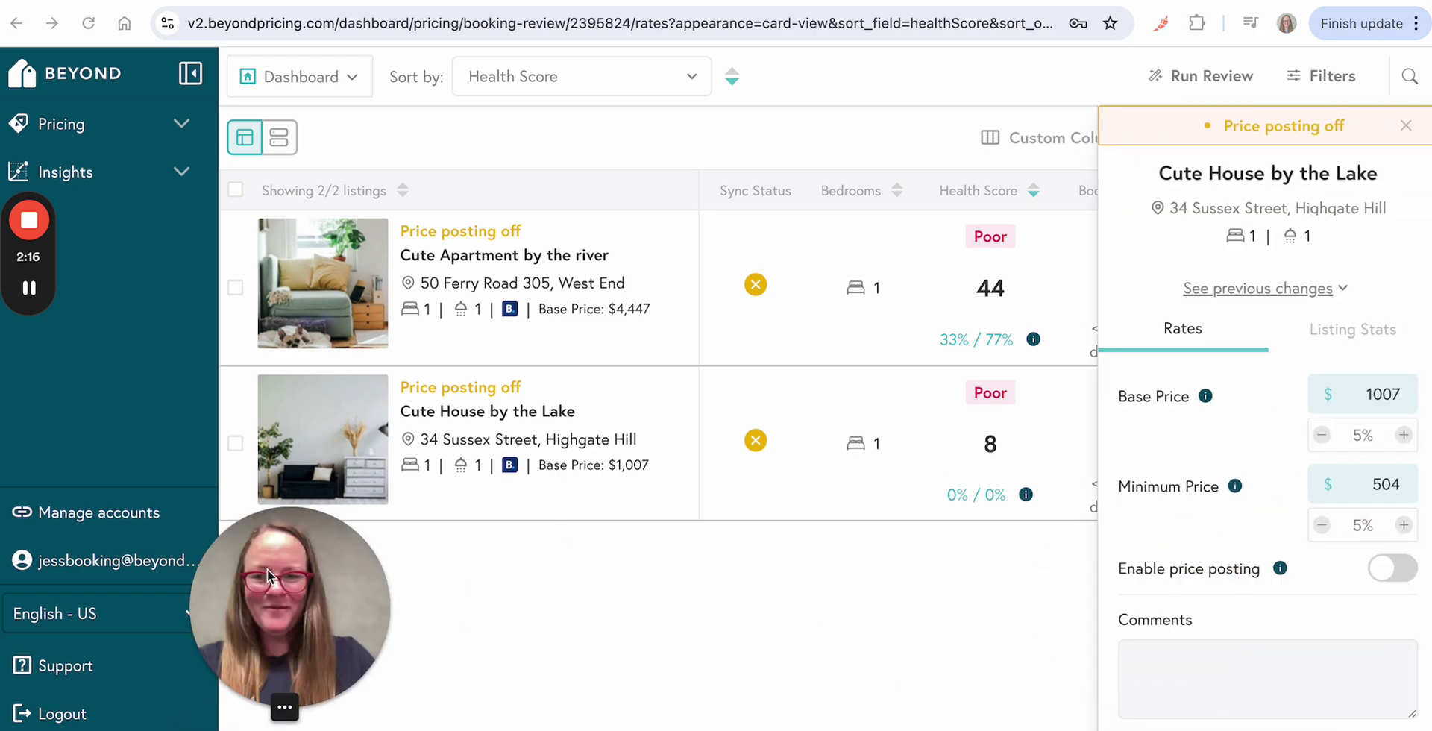
scroll(1298, 590, down, 1)
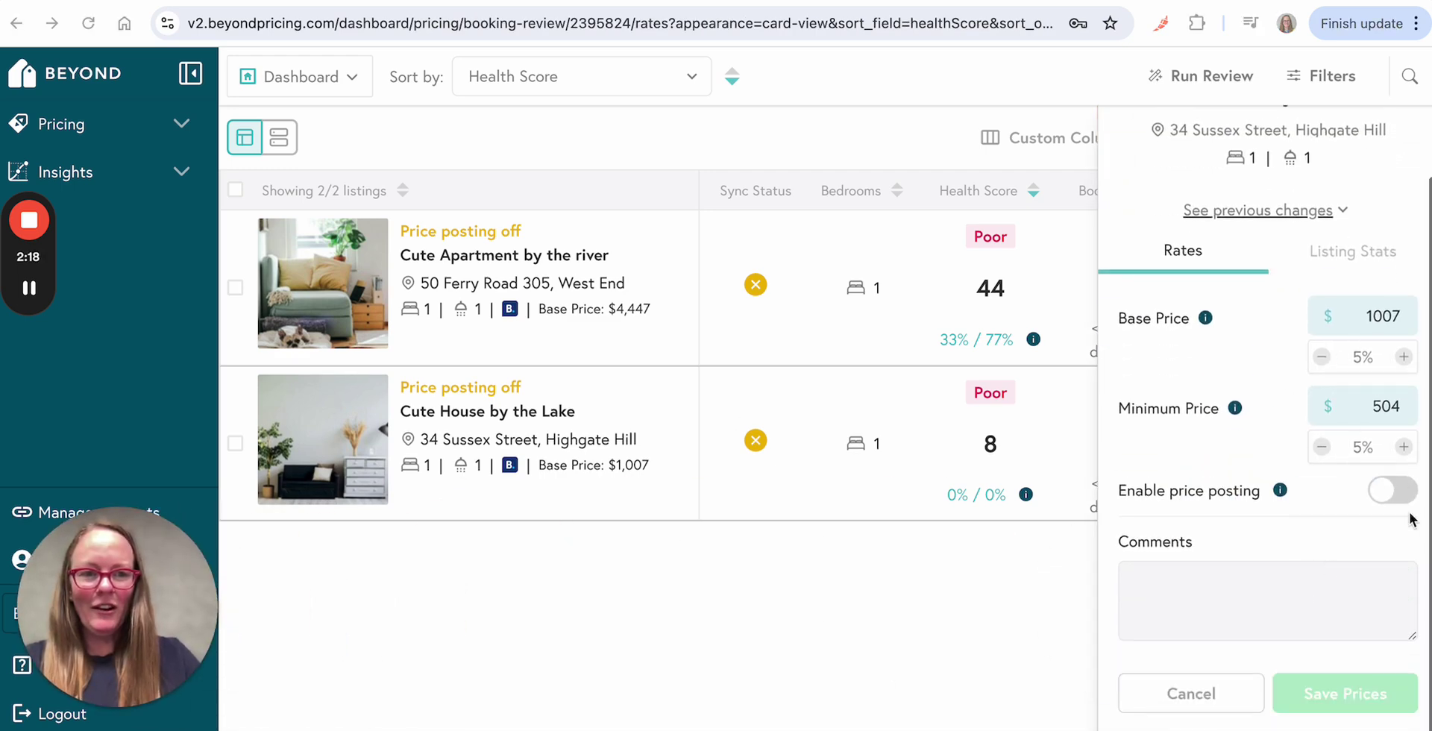
click(1407, 490)
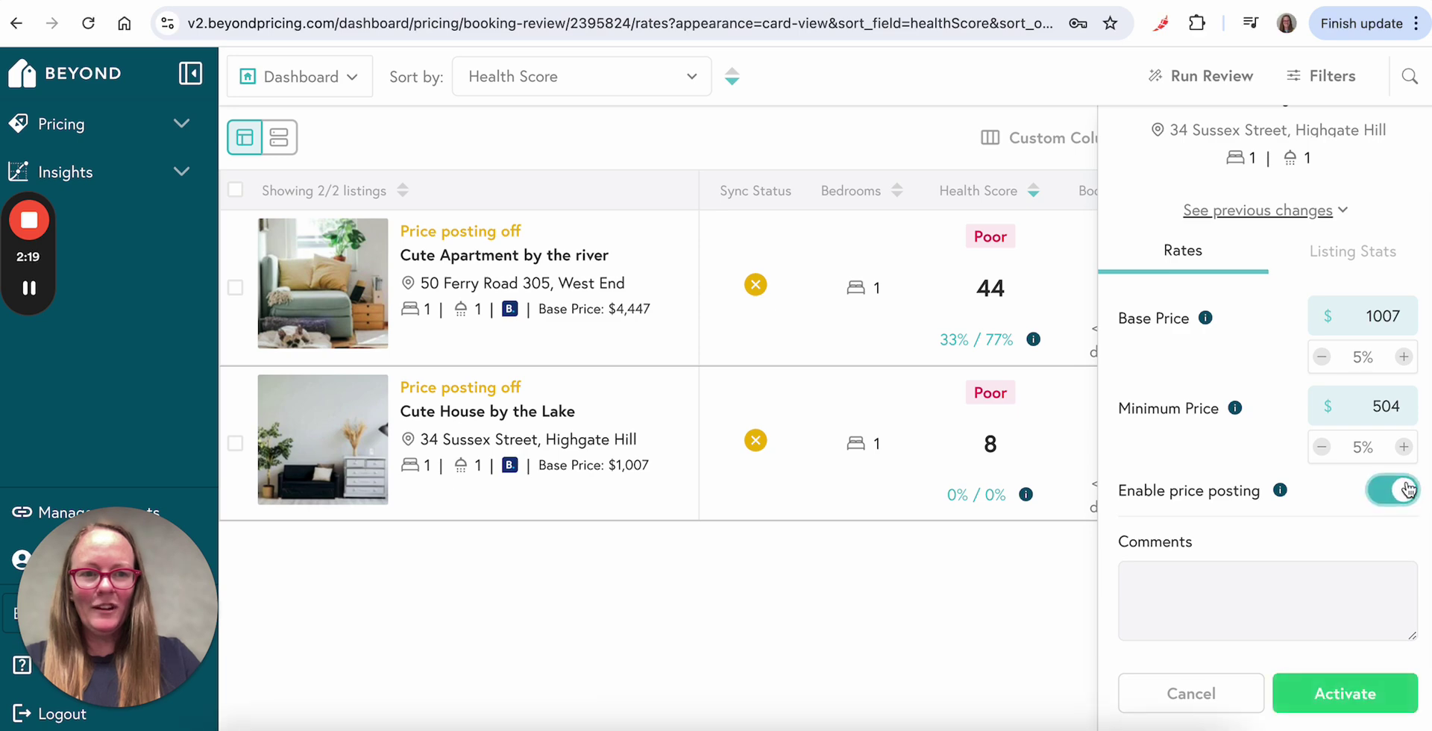
click(1345, 694)
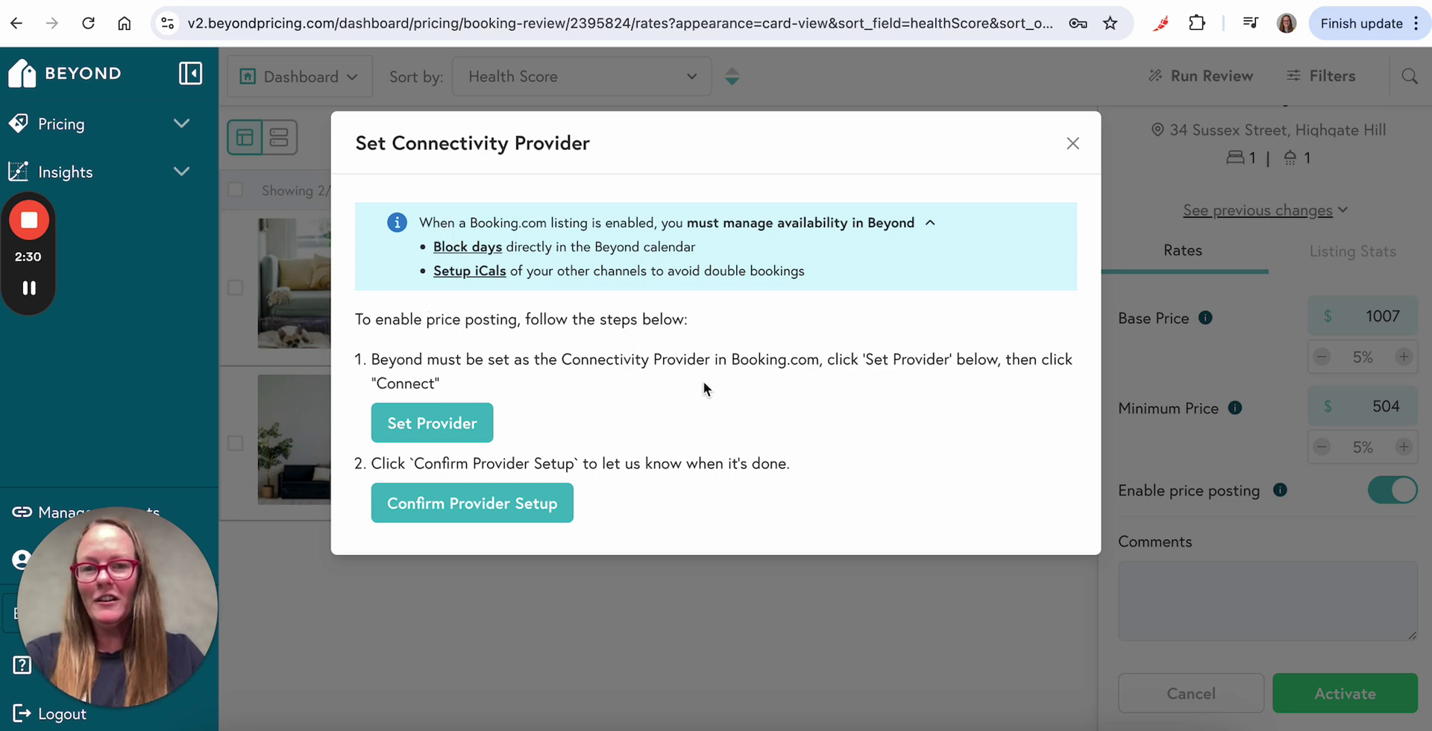
Step: Sign in to the Booking.com Extranet with the property account's username and password
click(443, 426)
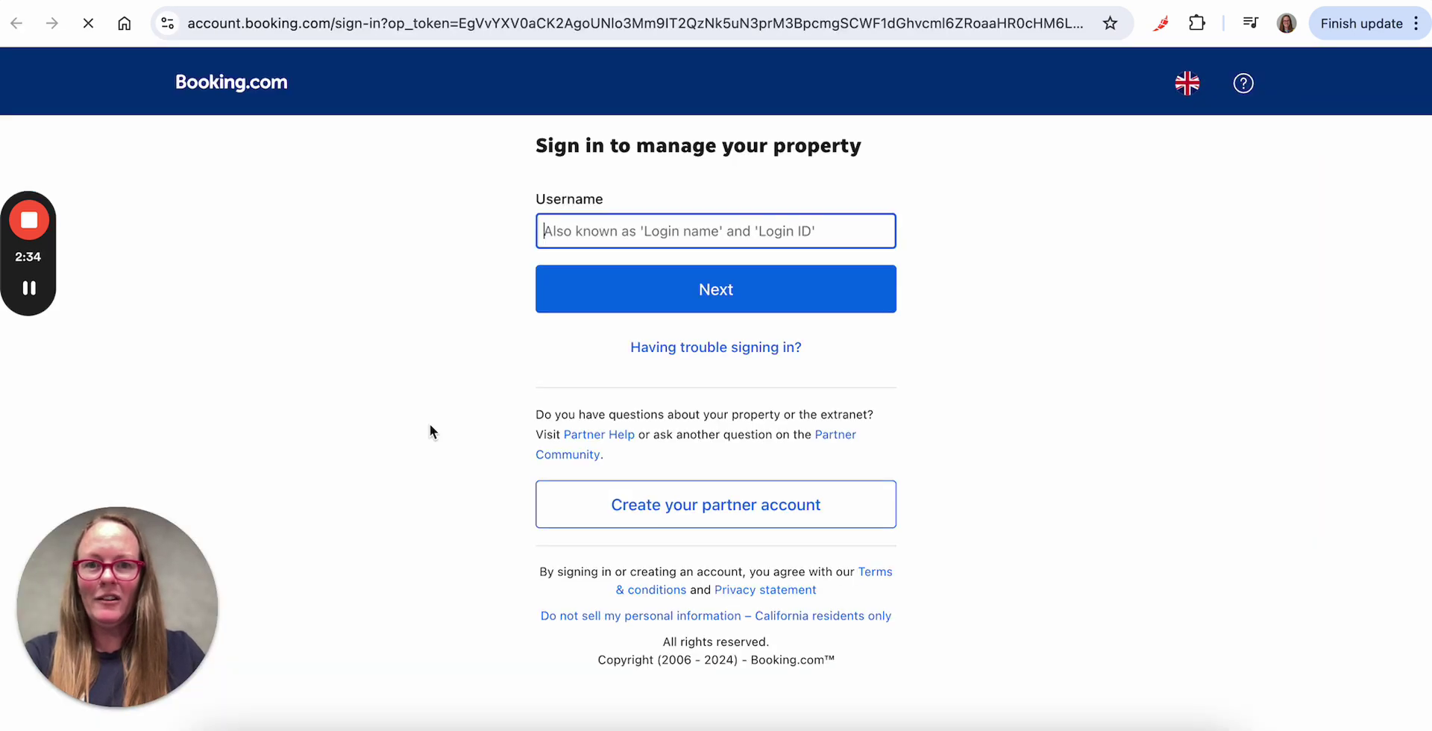
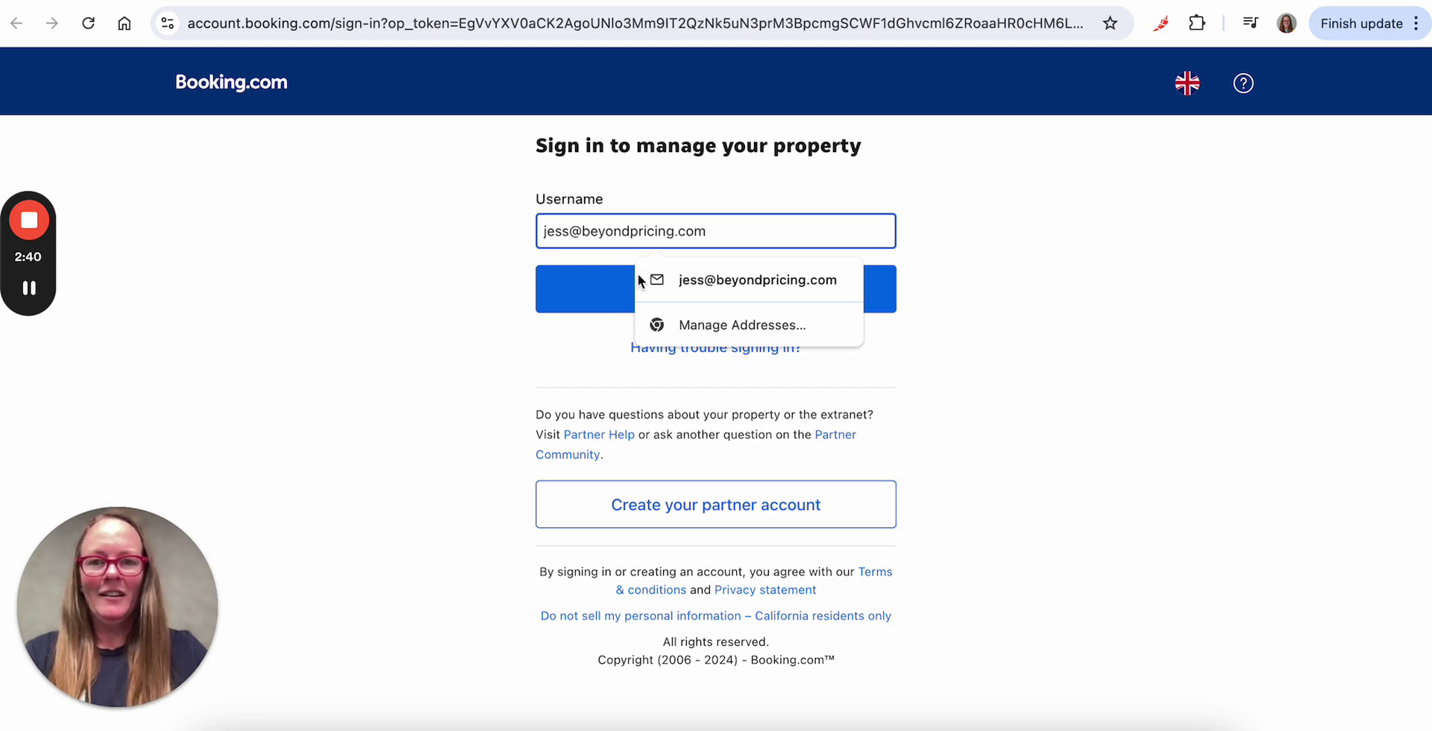
click(592, 286)
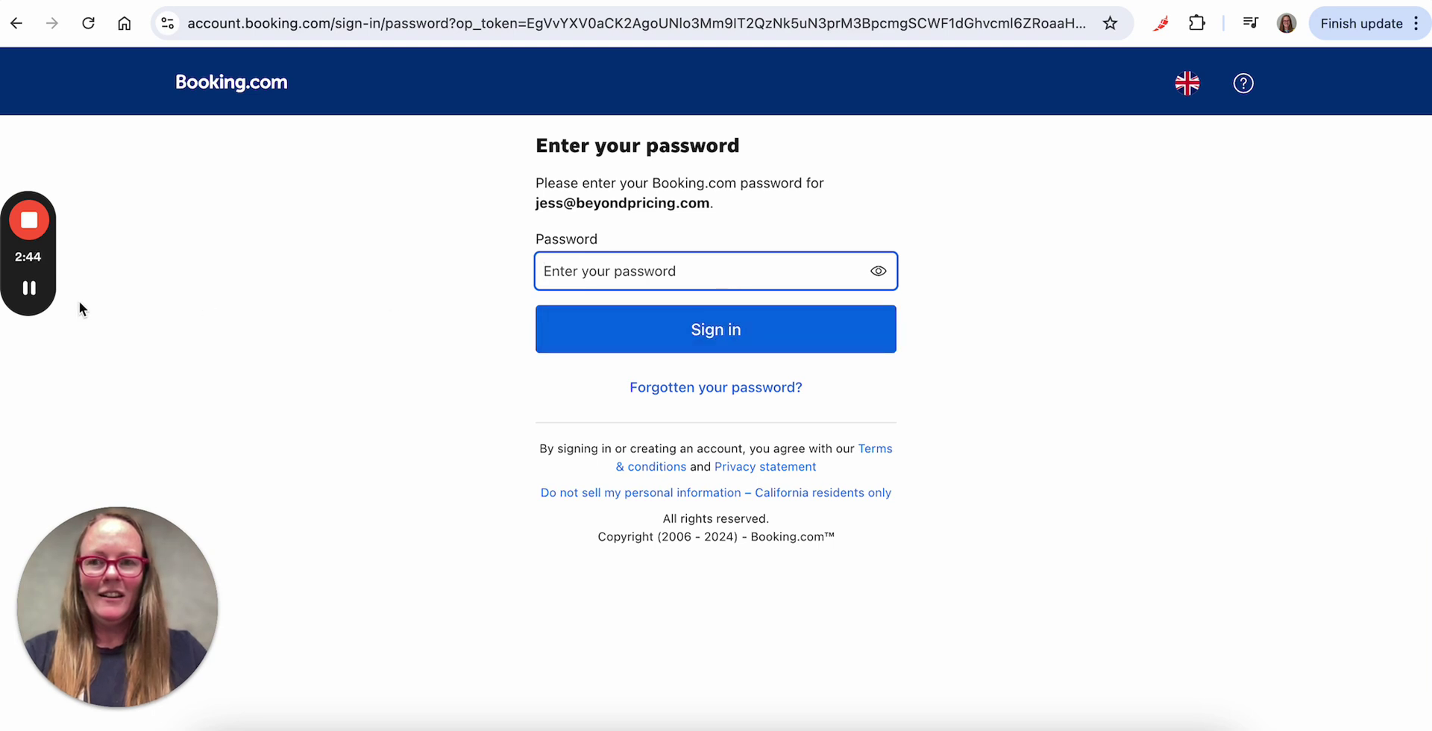
key(ctrl+v)
click(686, 330)
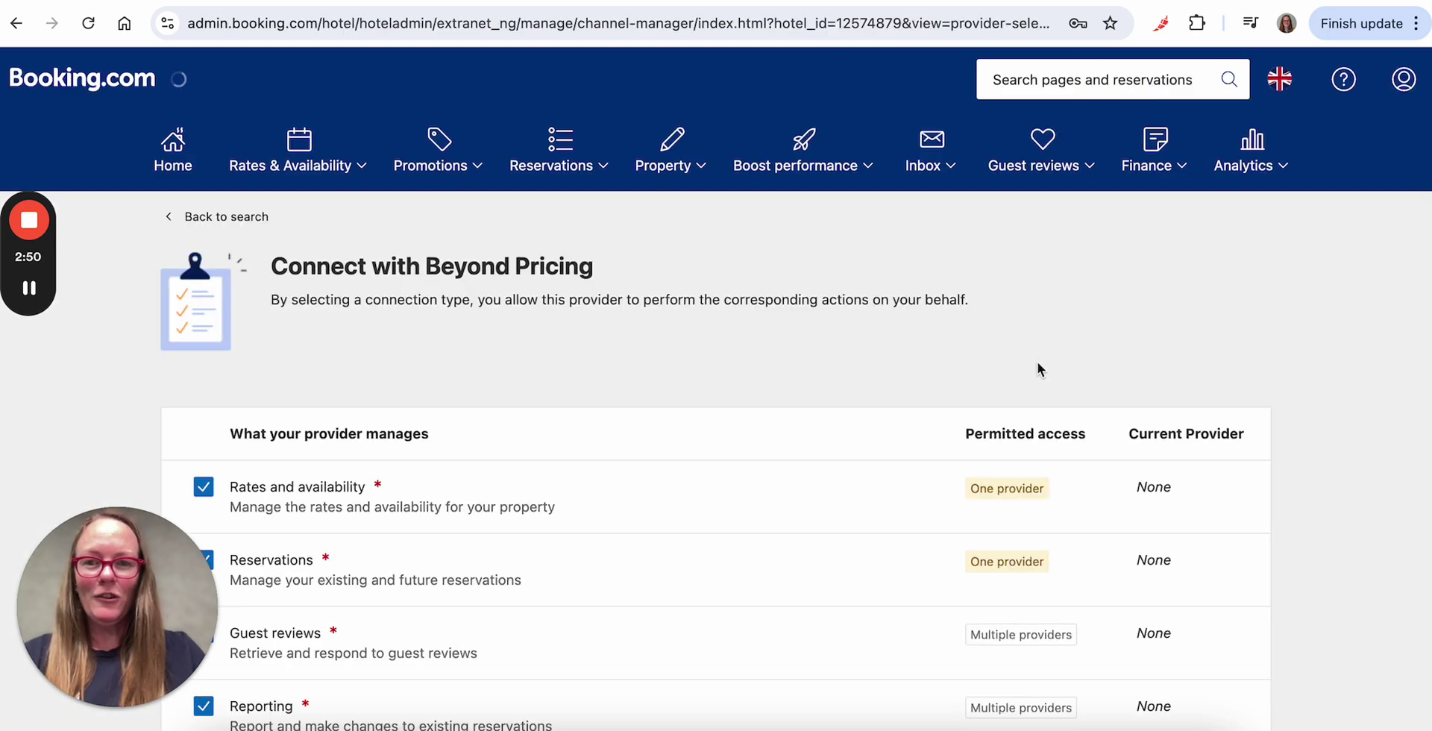
Step: Send the Connect request making Beyond Pricing the provider, then return to Beyond Pricing
scroll(777, 463, down, 1)
scroll(777, 464, down, 4)
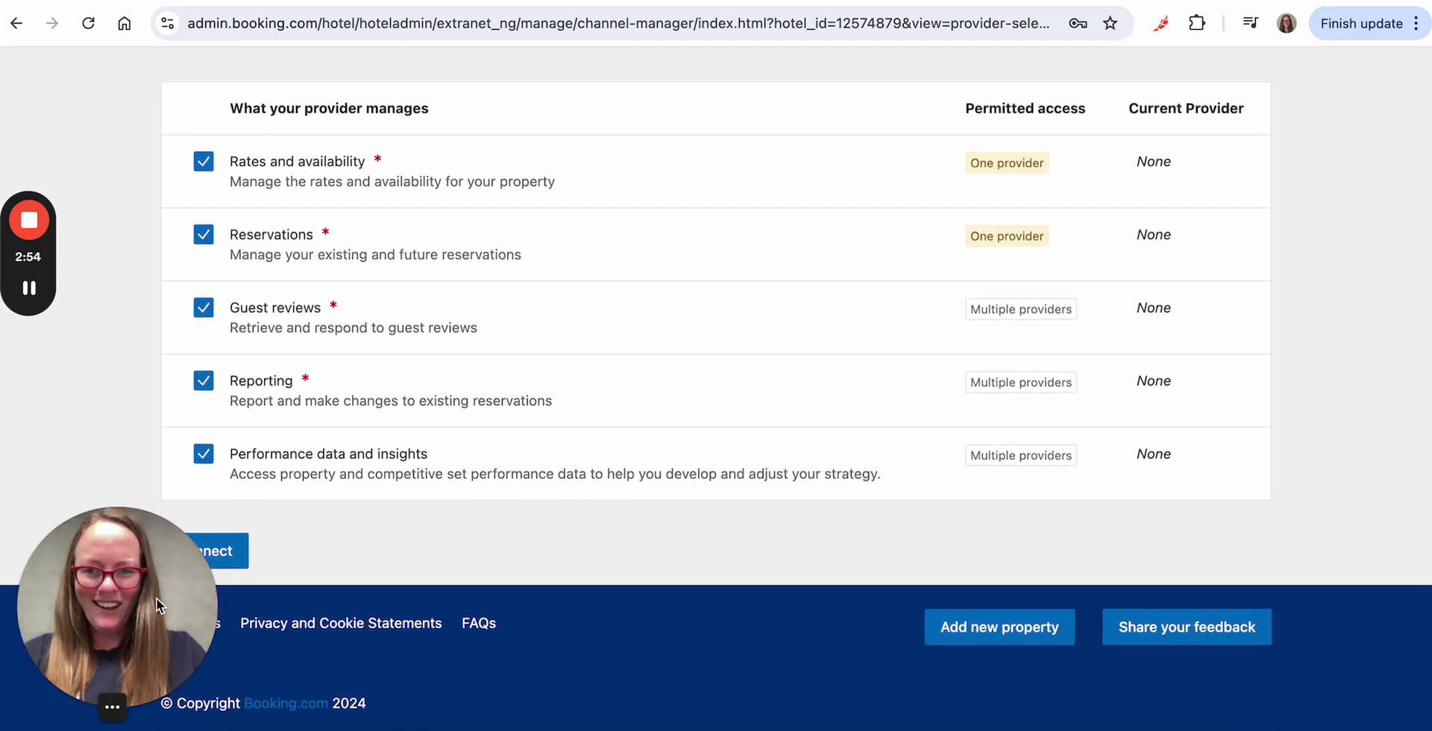
click(237, 552)
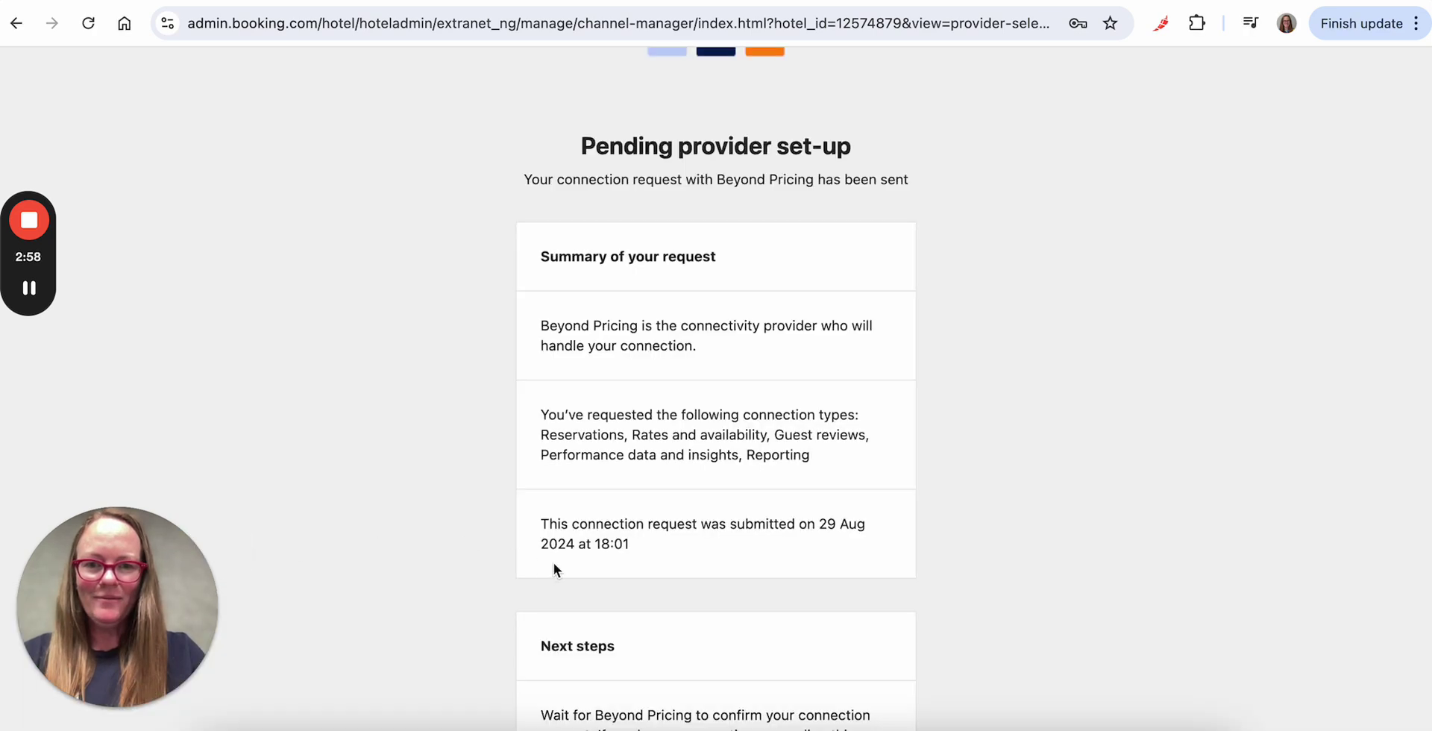
scroll(553, 563, down, 5)
scroll(554, 562, up, 6)
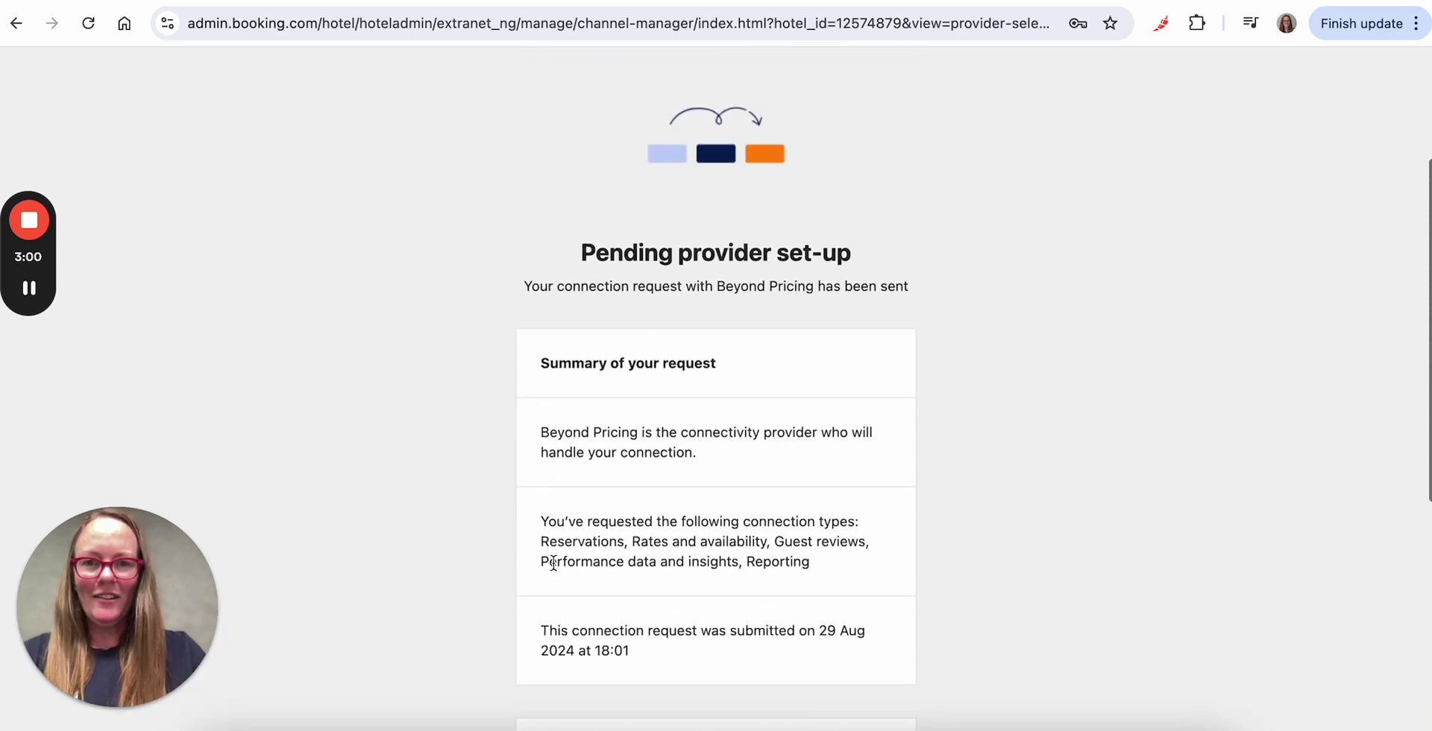
click(209, 9)
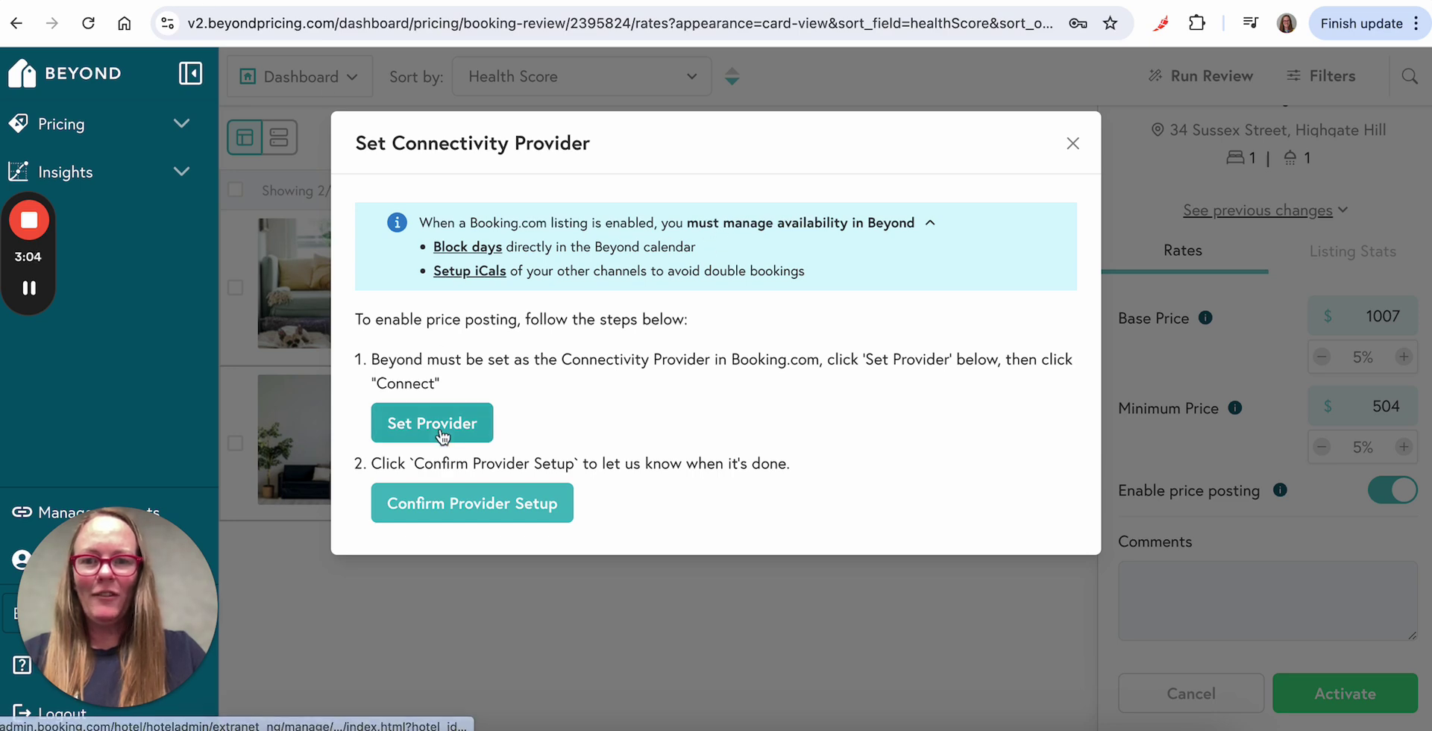
Step: Confirm the connectivity provider setup so Cute House by the Lake syncs prices
click(528, 514)
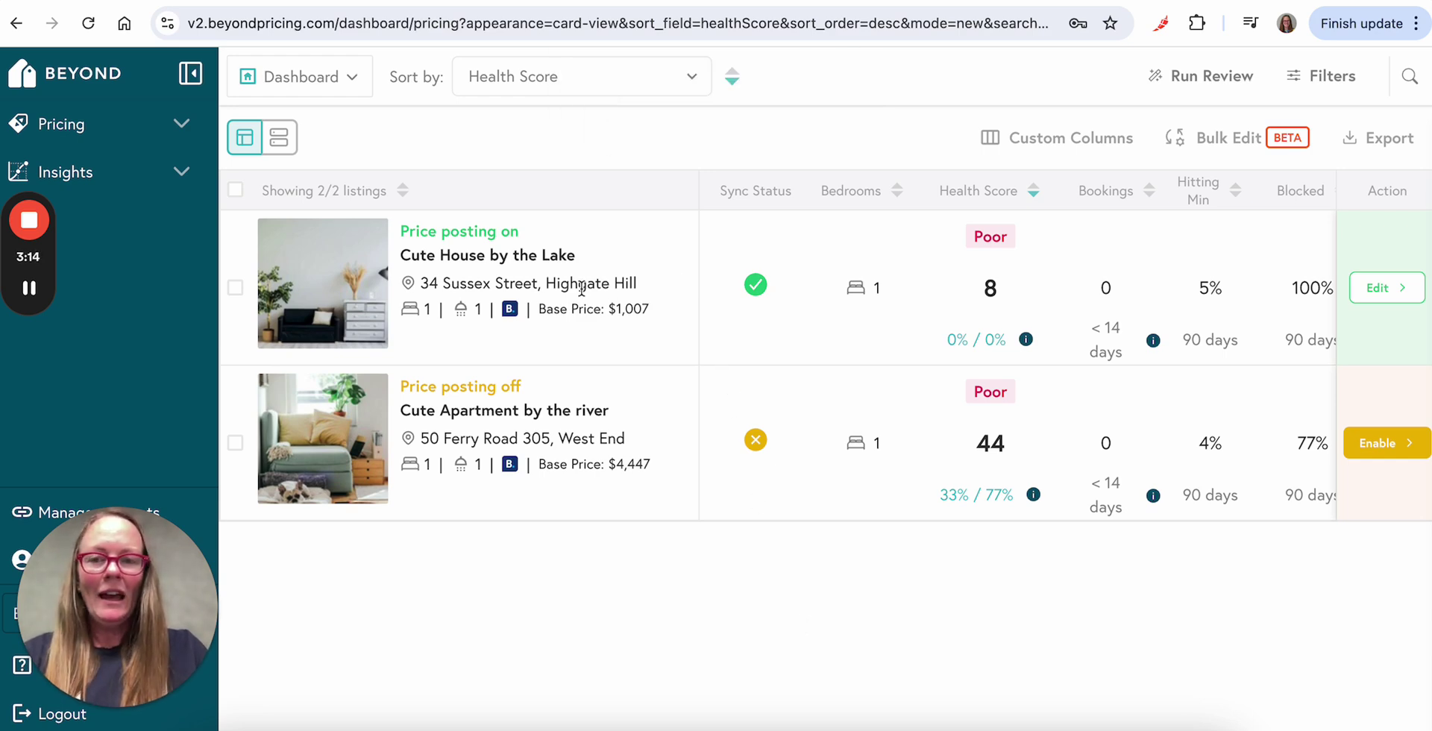
Step: Open Cute House by the Lake's price calendar (base $1007, minimum $504) and expand the availability note
click(555, 258)
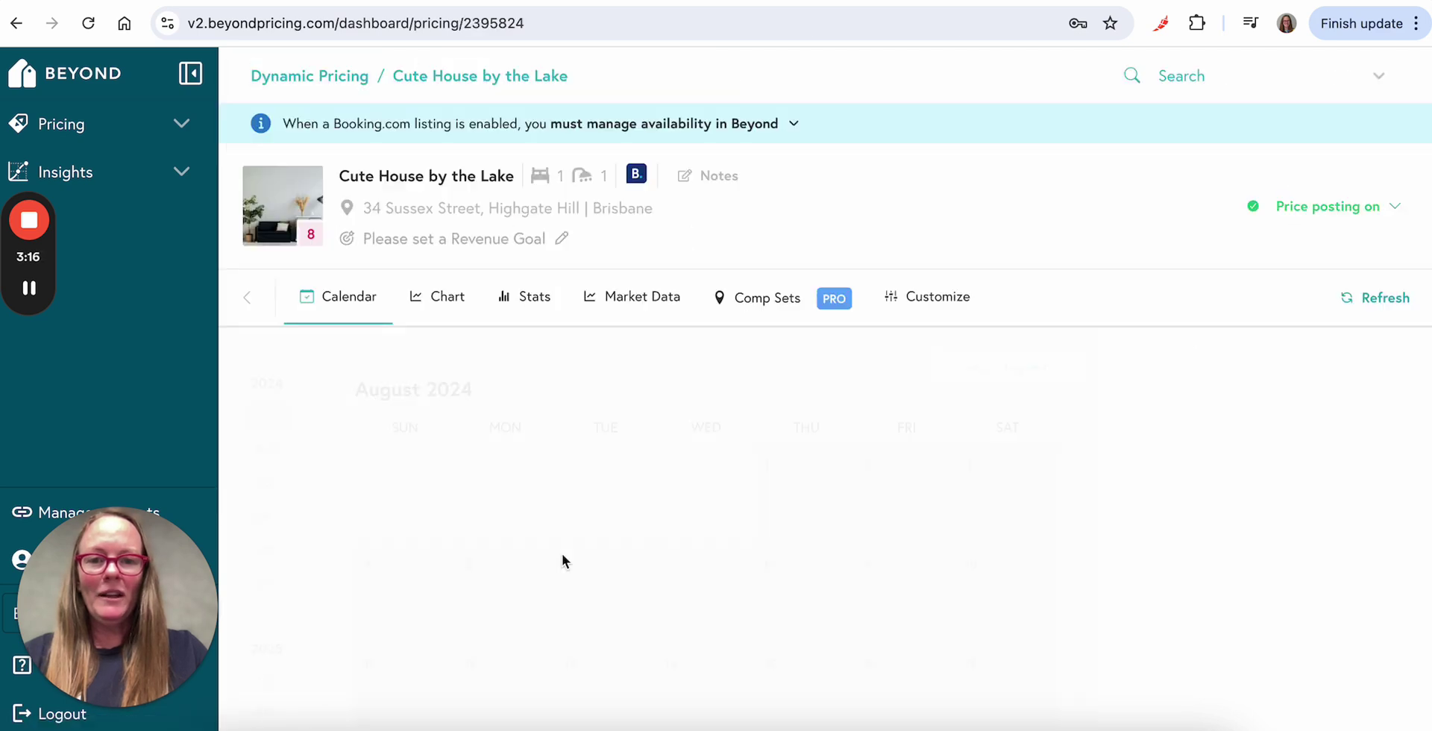
scroll(562, 554, down, 10)
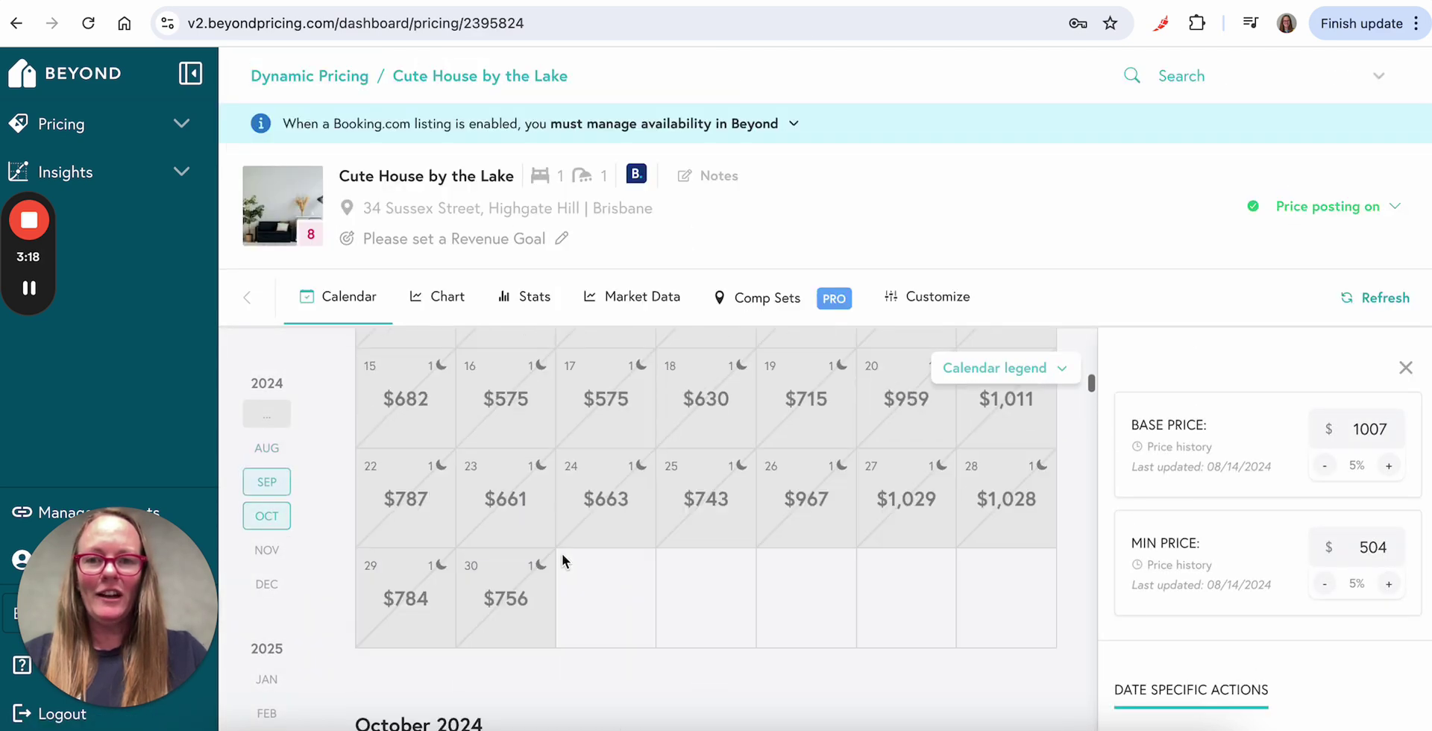
scroll(561, 553, up, 5)
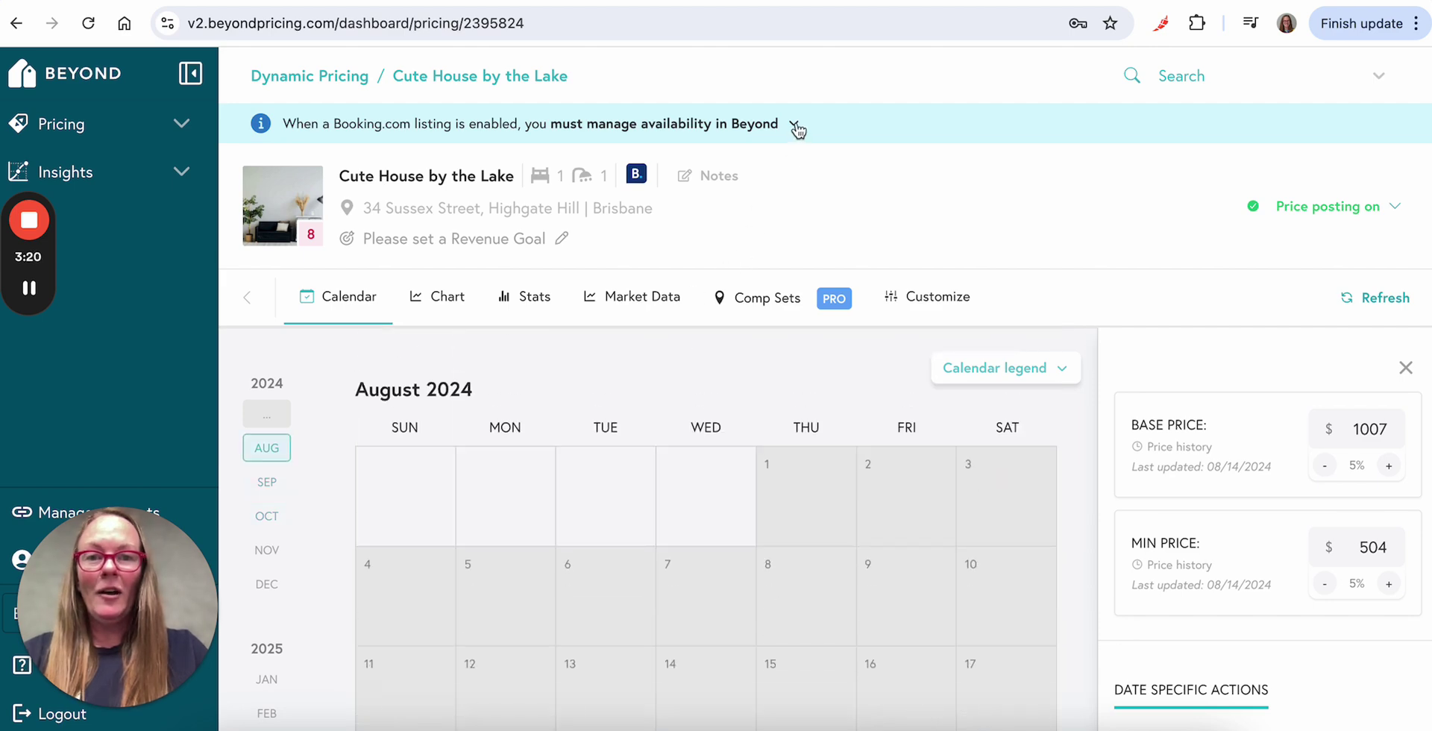
click(796, 126)
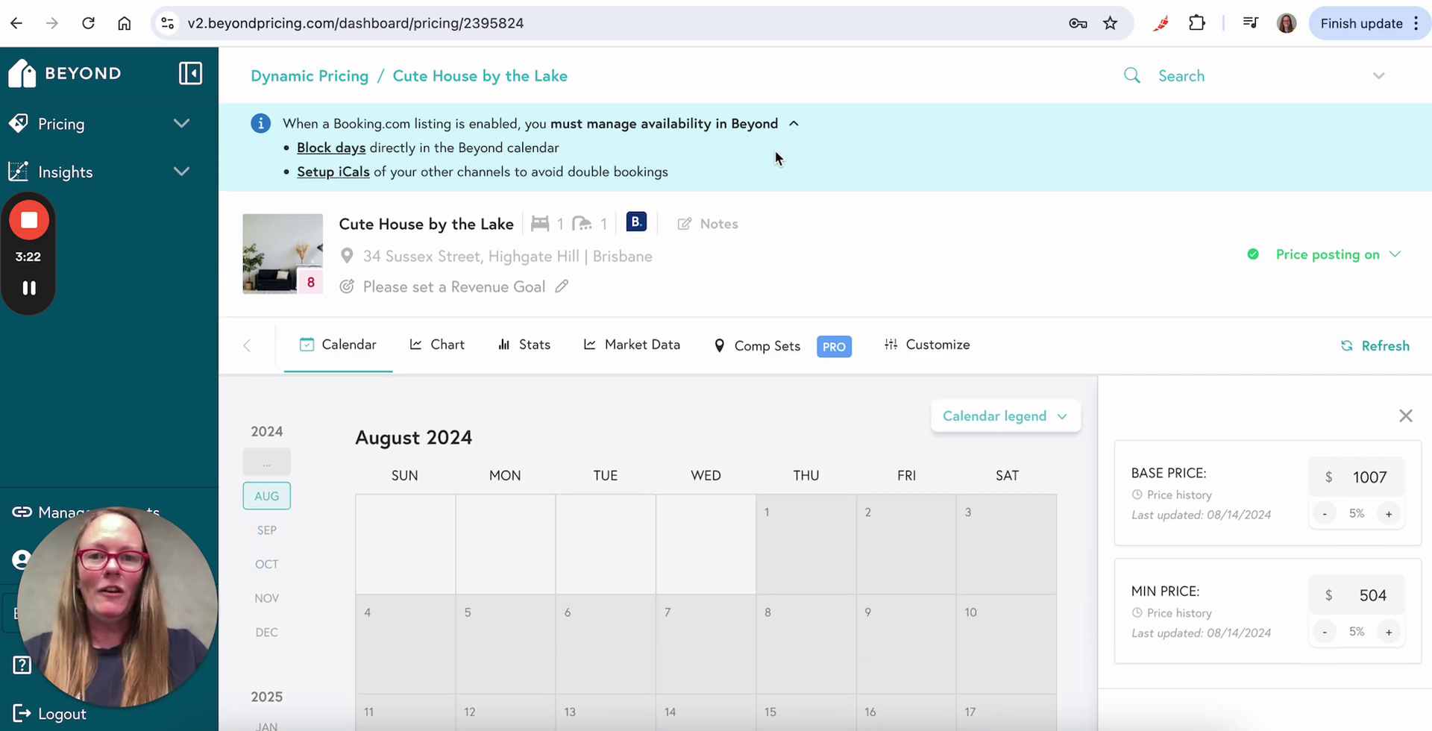